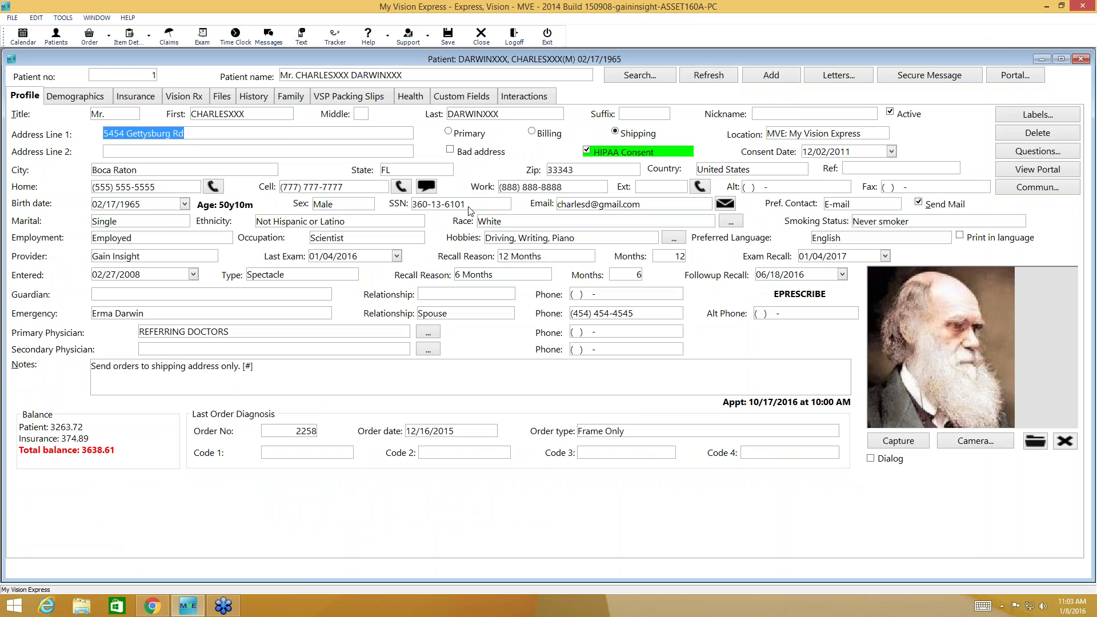
left_click(464, 208)
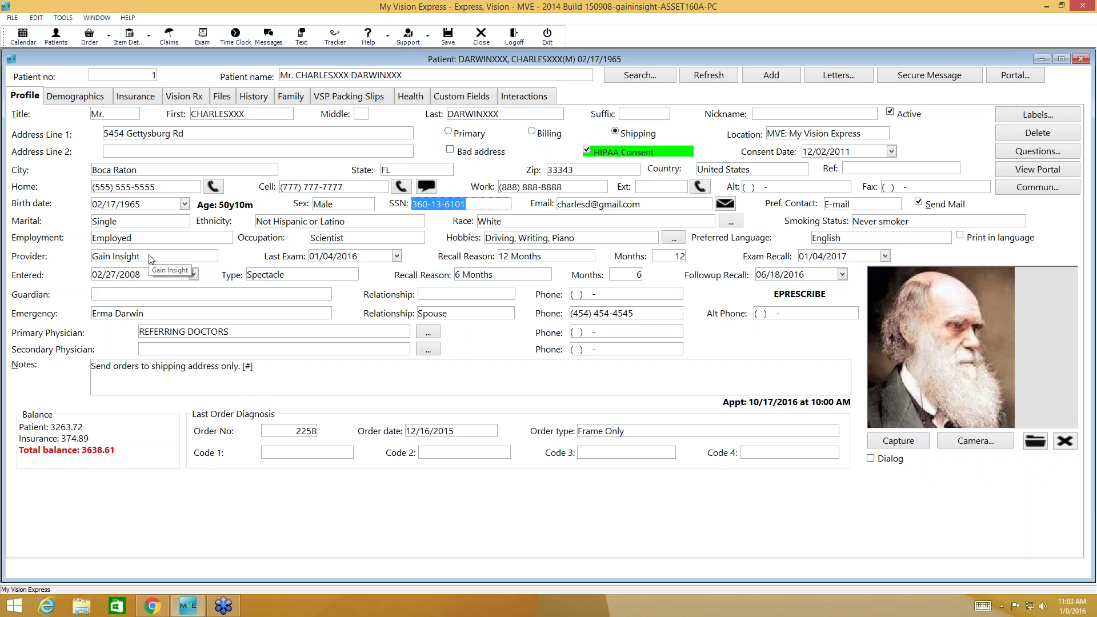
left_click(929, 70)
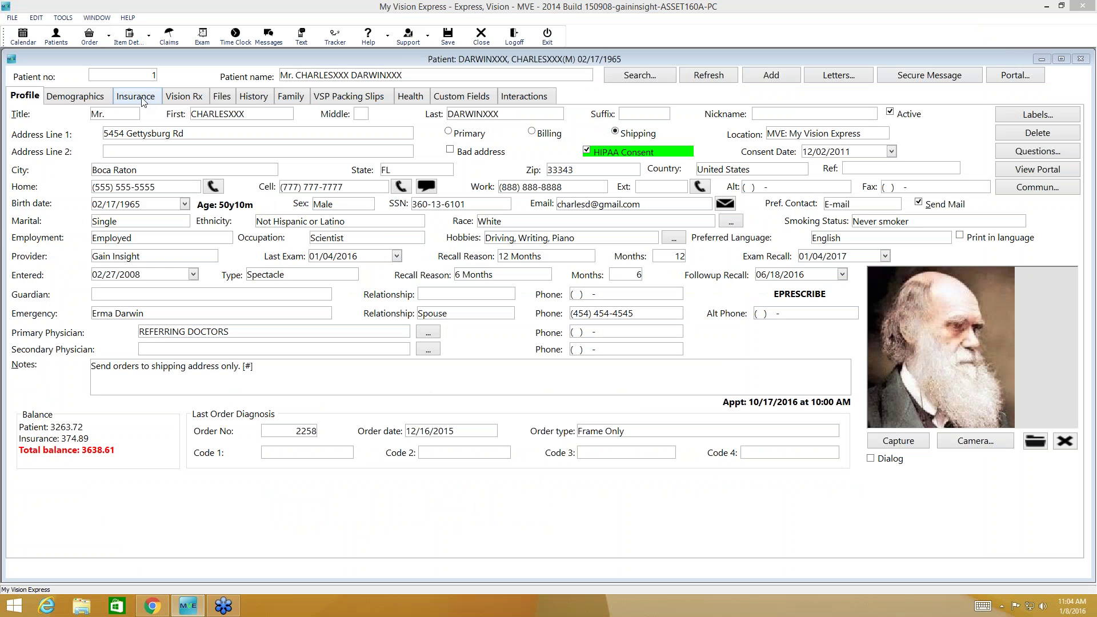
Step: Add a primary vision insurance record for the patient with VSP as the insurance company
left_click(143, 98)
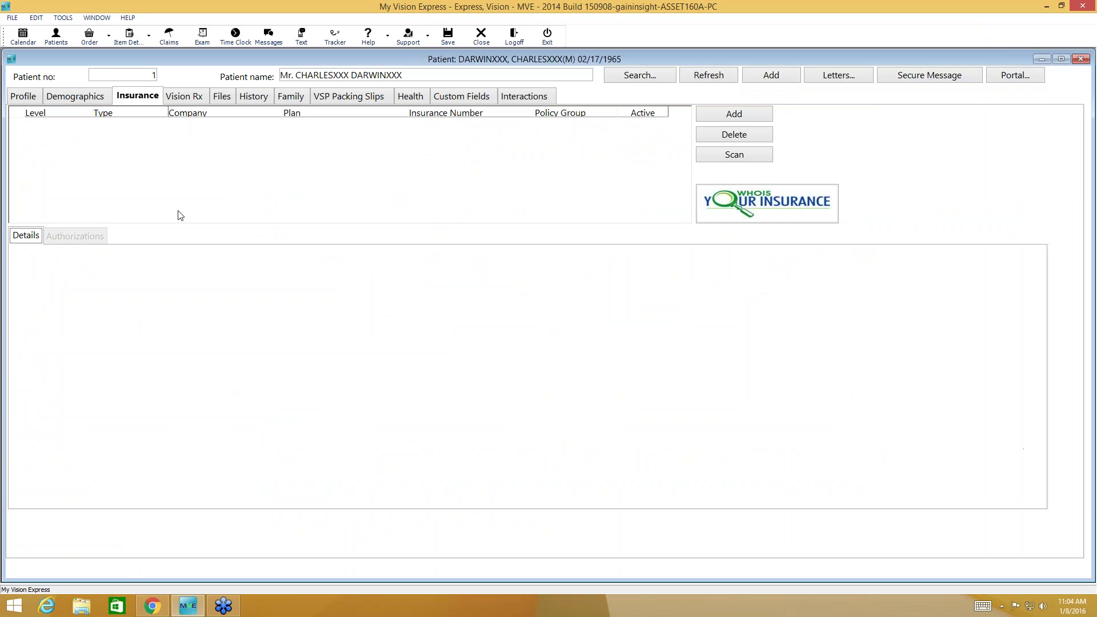
left_click(730, 117)
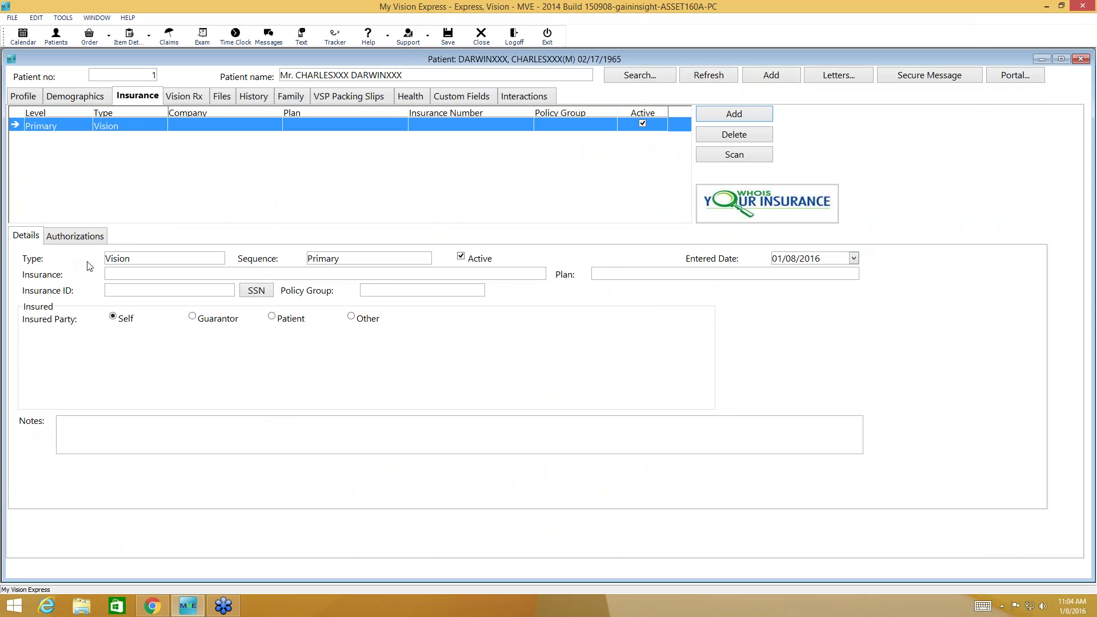
left_click(371, 274)
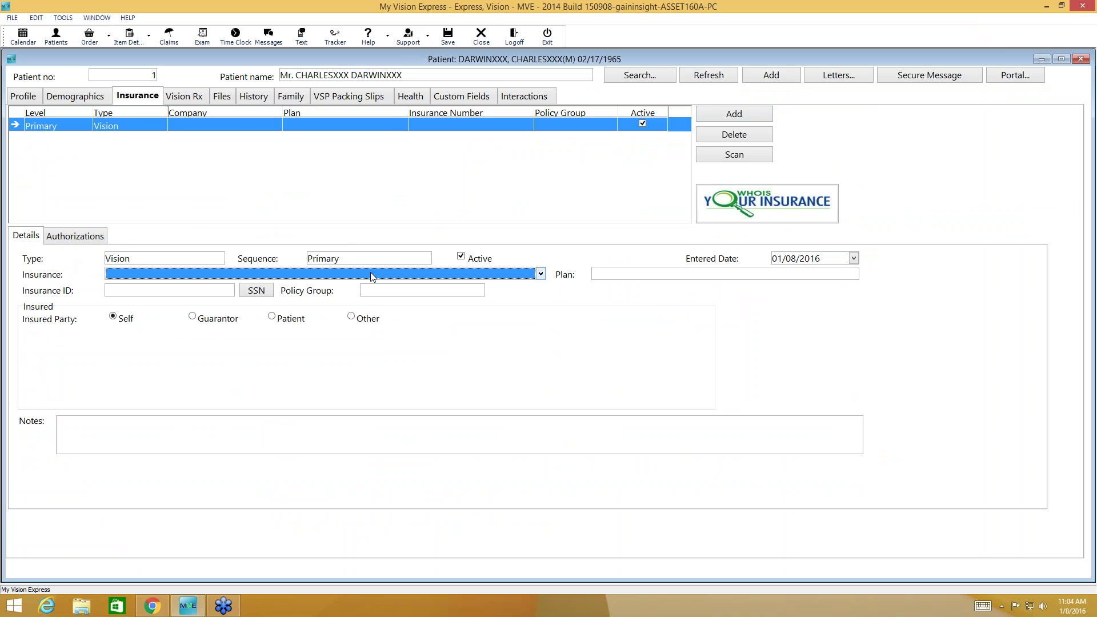
left_click(371, 275)
left_click(184, 450)
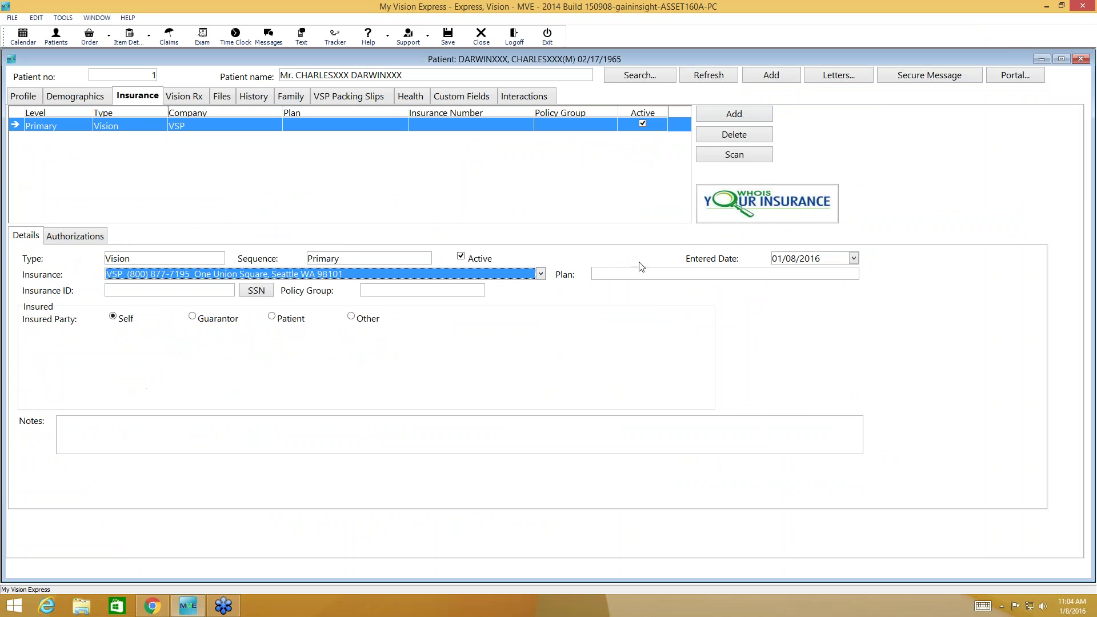
Step: Set the insurance plan to Choice Plan and fill the insurance ID from the patient's SSN
left_click(643, 277)
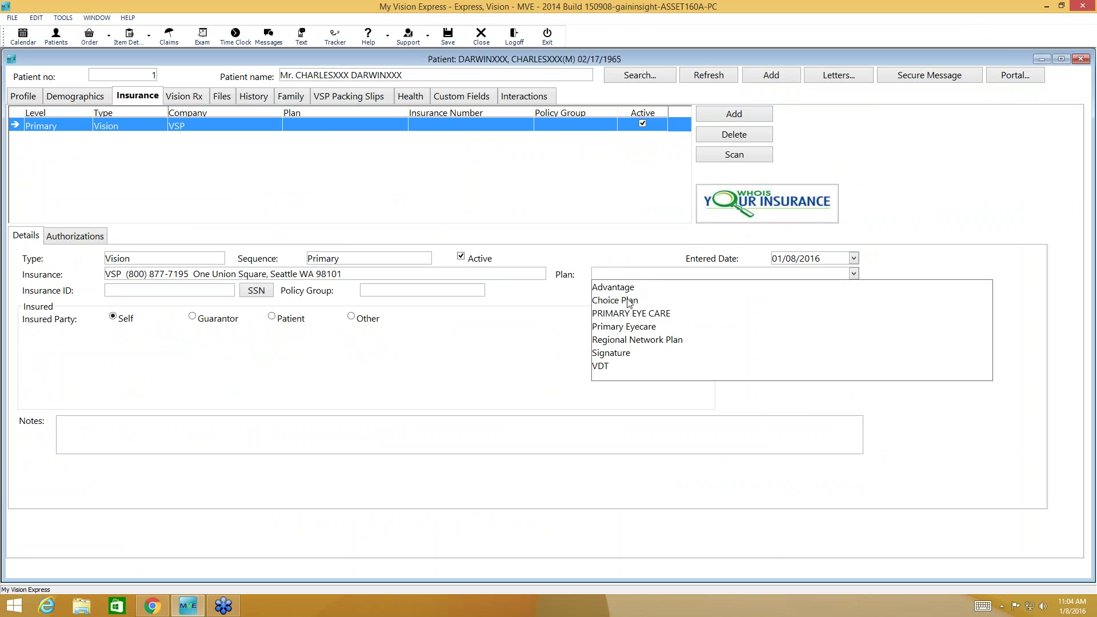
left_click(629, 301)
left_click(139, 291)
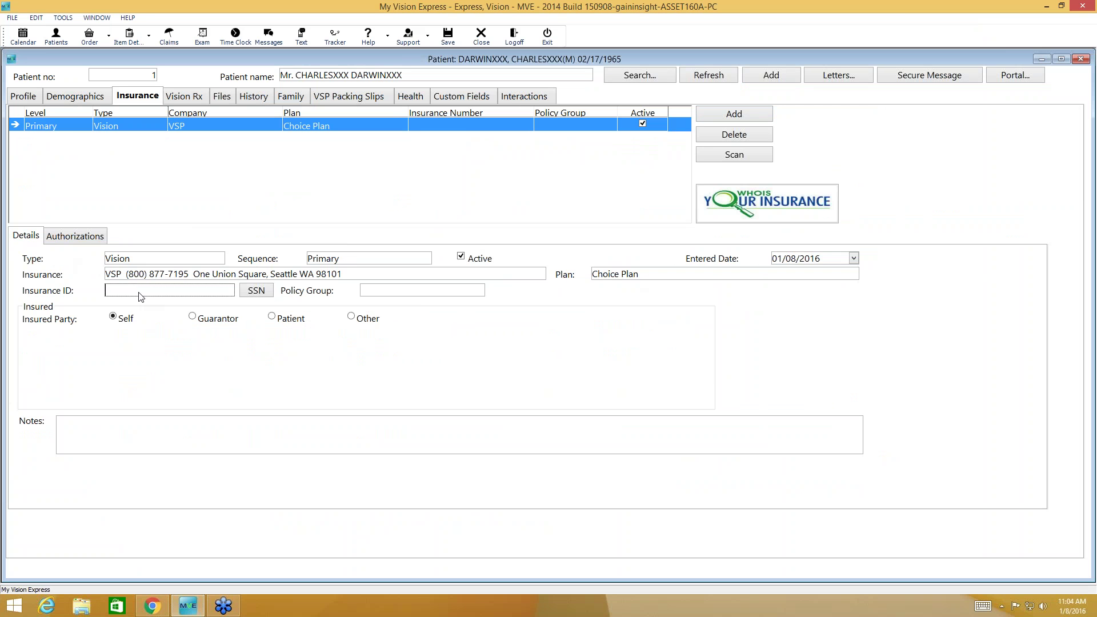
left_click(252, 292)
Step: Try Other as the insured party, review its entry fields and relation options, and set the insured party back to Self
left_click(350, 317)
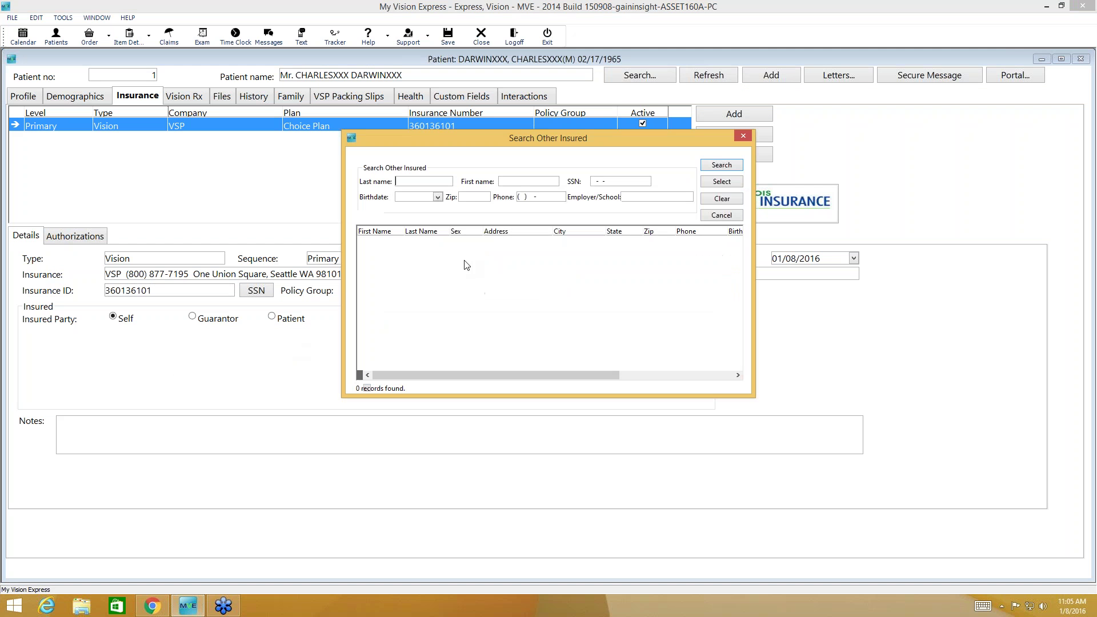
left_click(730, 211)
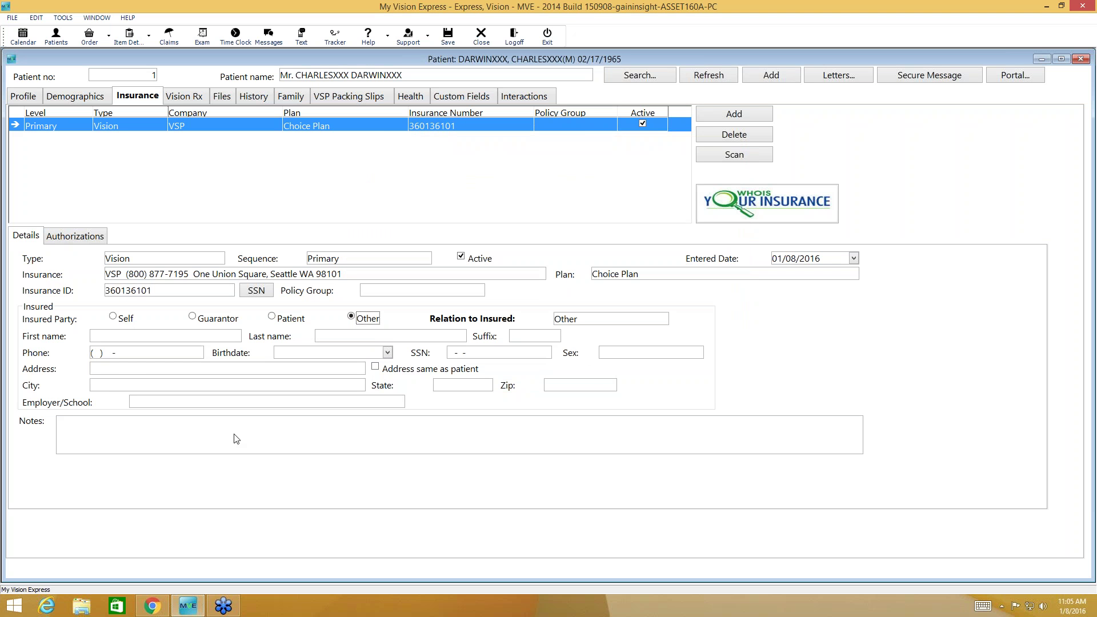
left_click(454, 355)
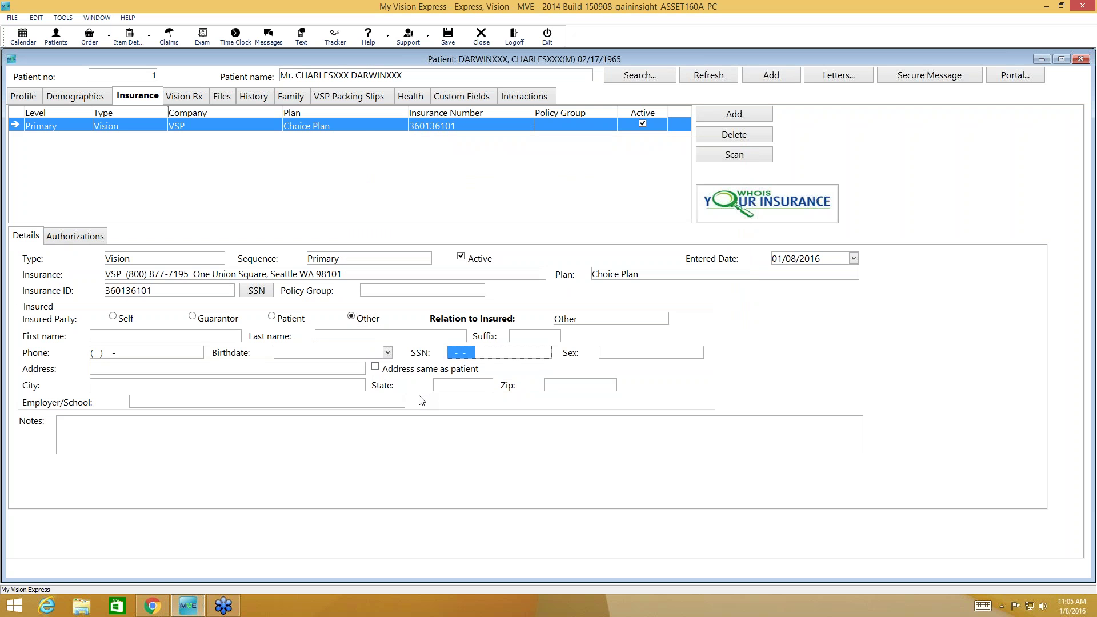
left_click(601, 319)
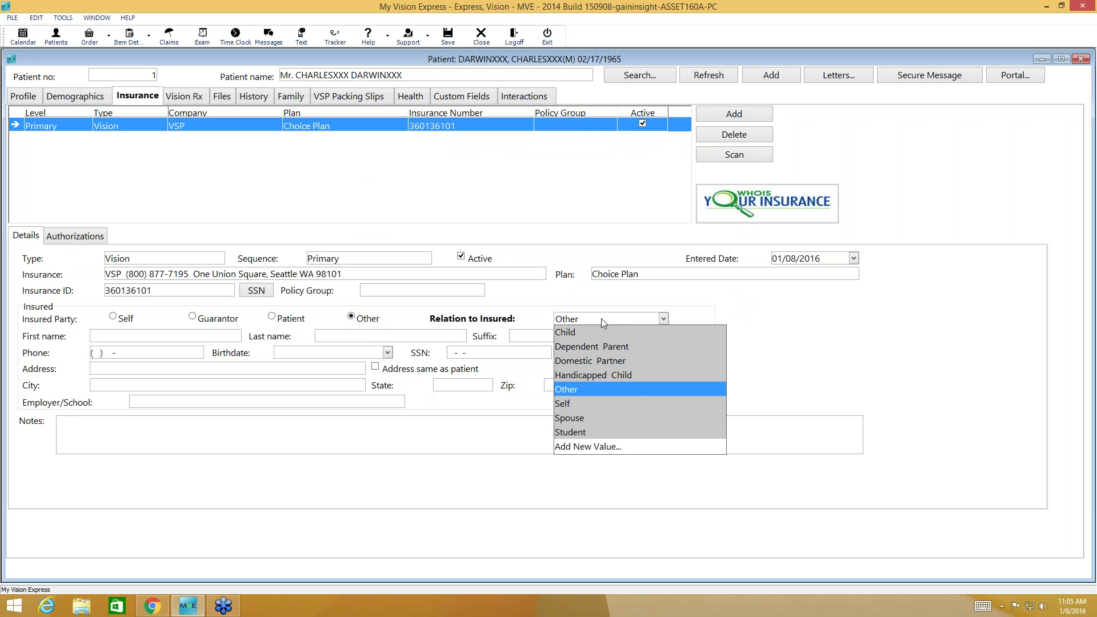
left_click(826, 305)
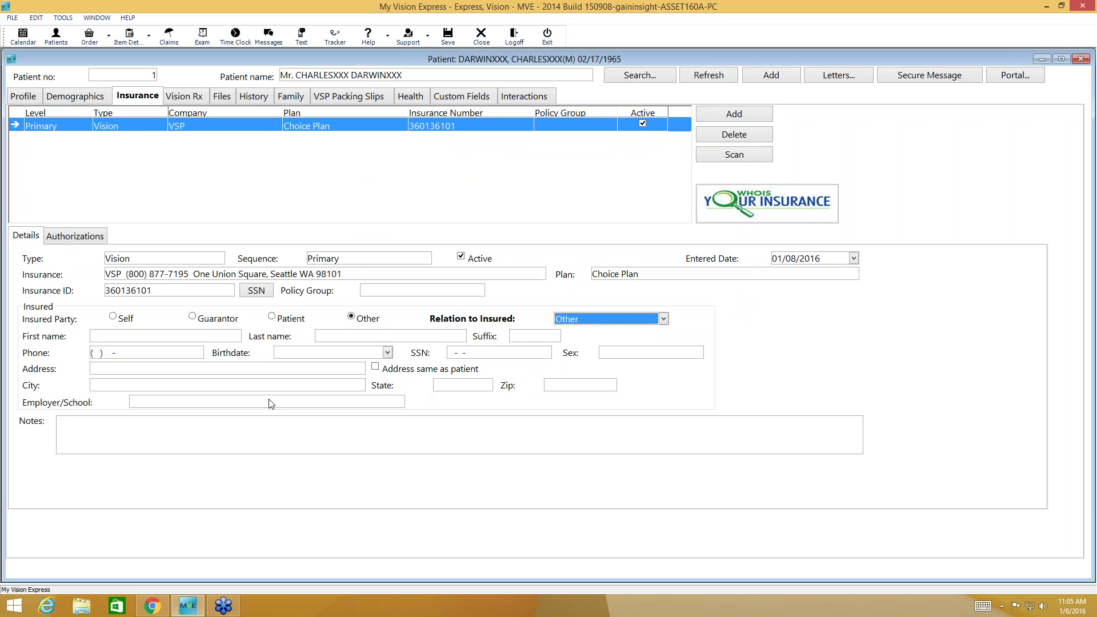
left_click(113, 317)
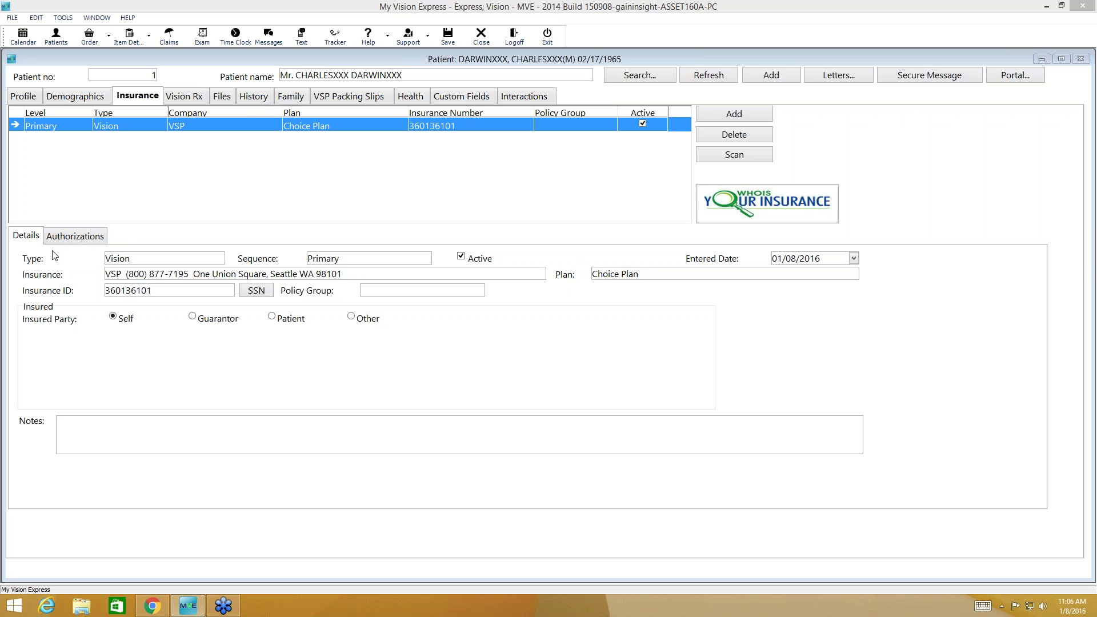
Step: Open the insurance's authorizations and inspect the form for retrieving an existing VSP authorization, closing it without entering an ID
left_click(69, 238)
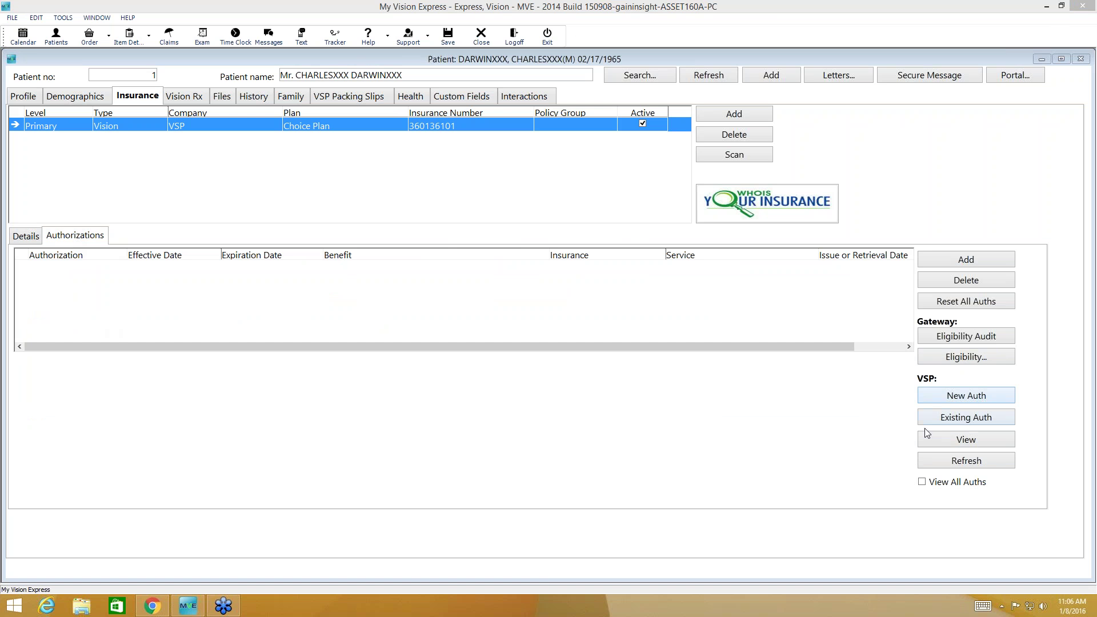
left_click(948, 422)
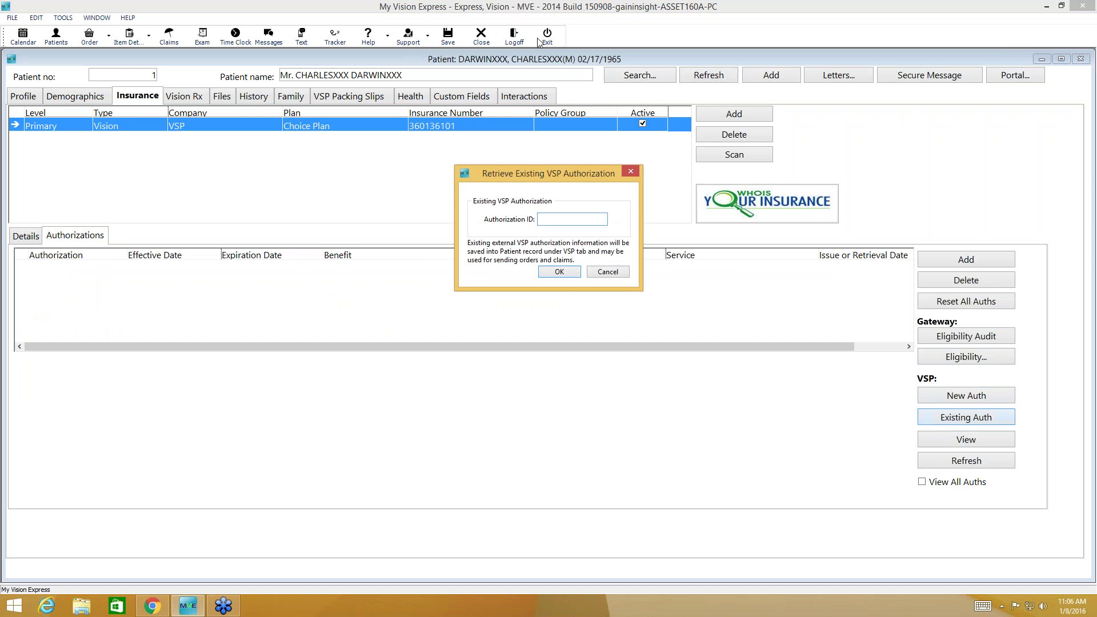
left_click(705, 41)
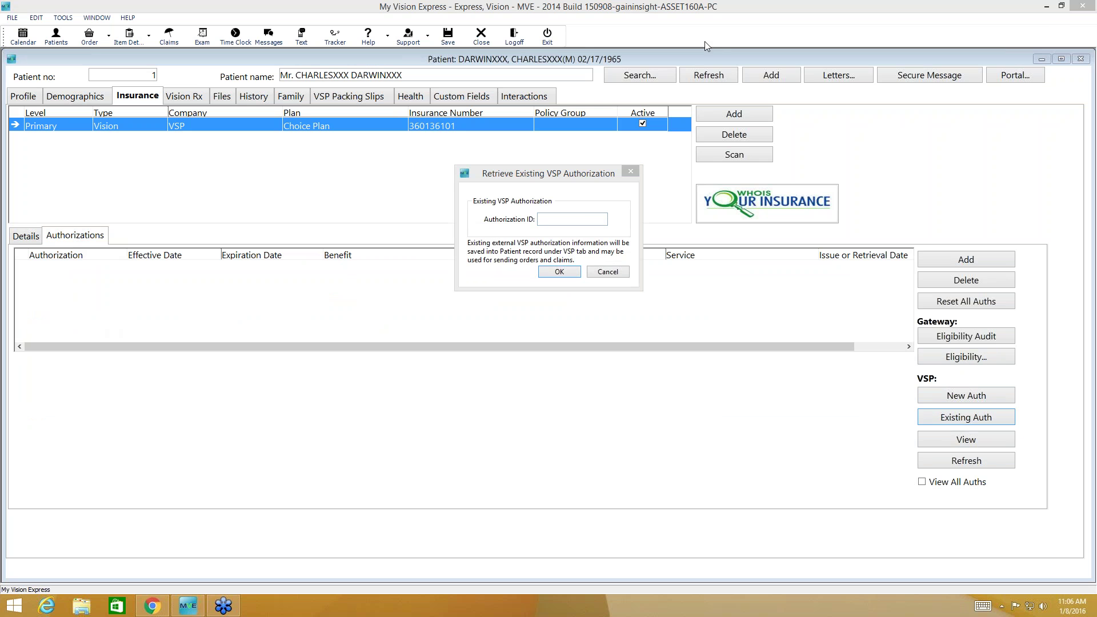
left_click(585, 220)
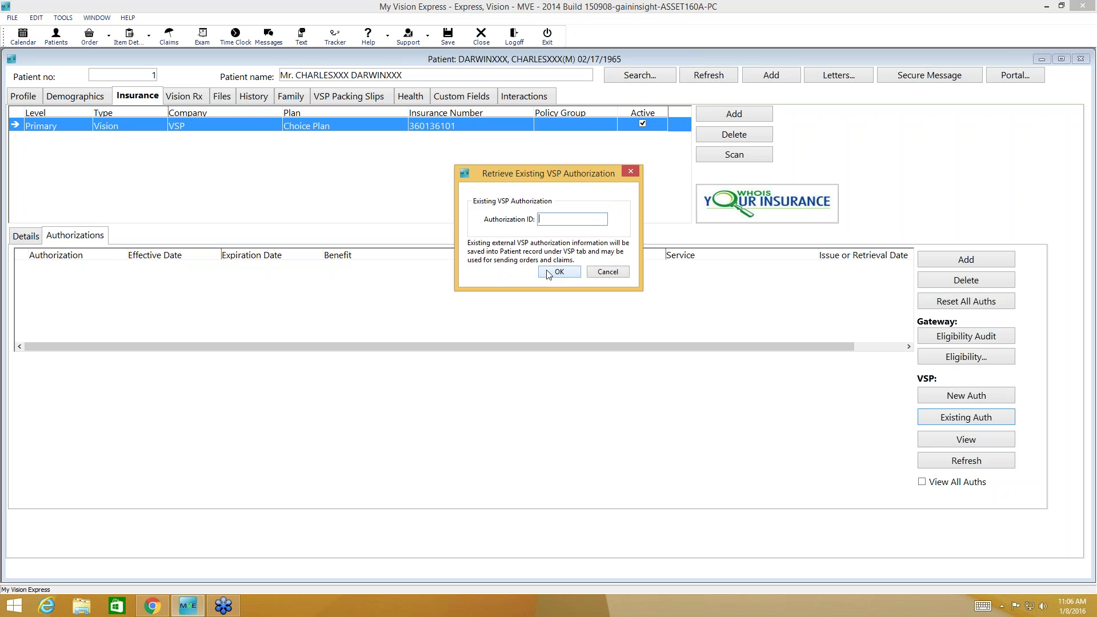
left_click(634, 173)
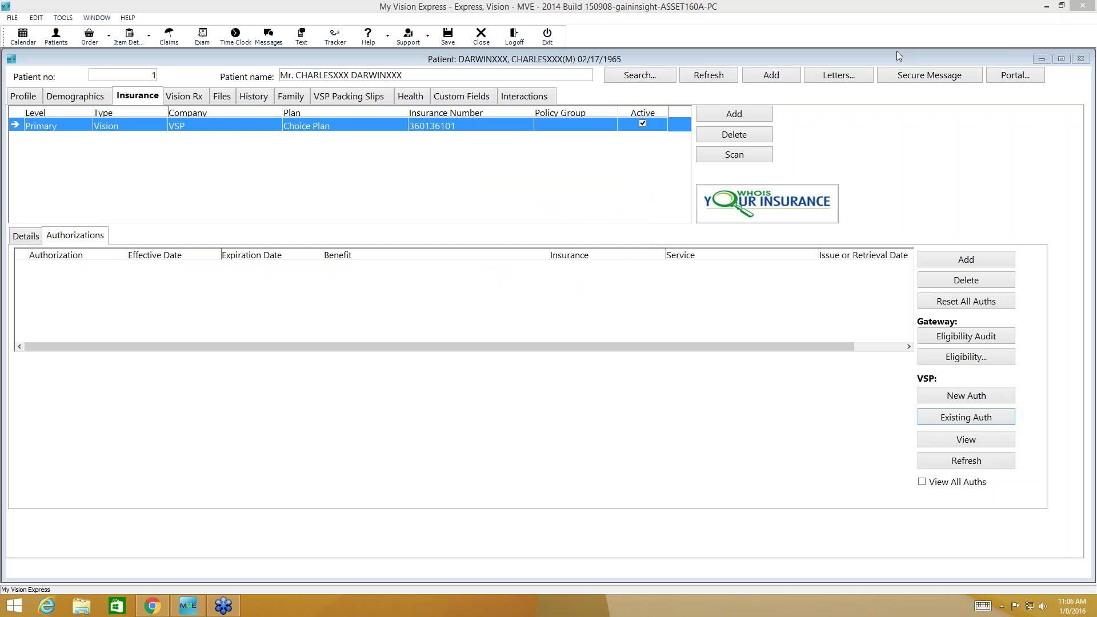
Step: Request a new VSP authorization for the patient's Primary Eye Care benefit with all available services
left_click(965, 396)
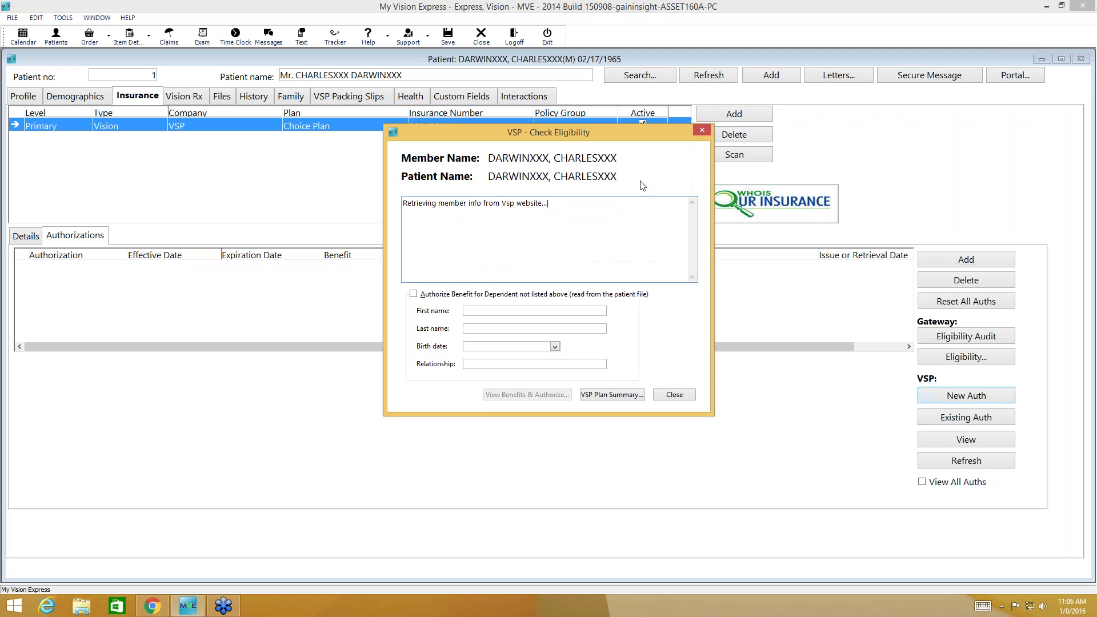
left_click_drag(455, 132, 269, 89)
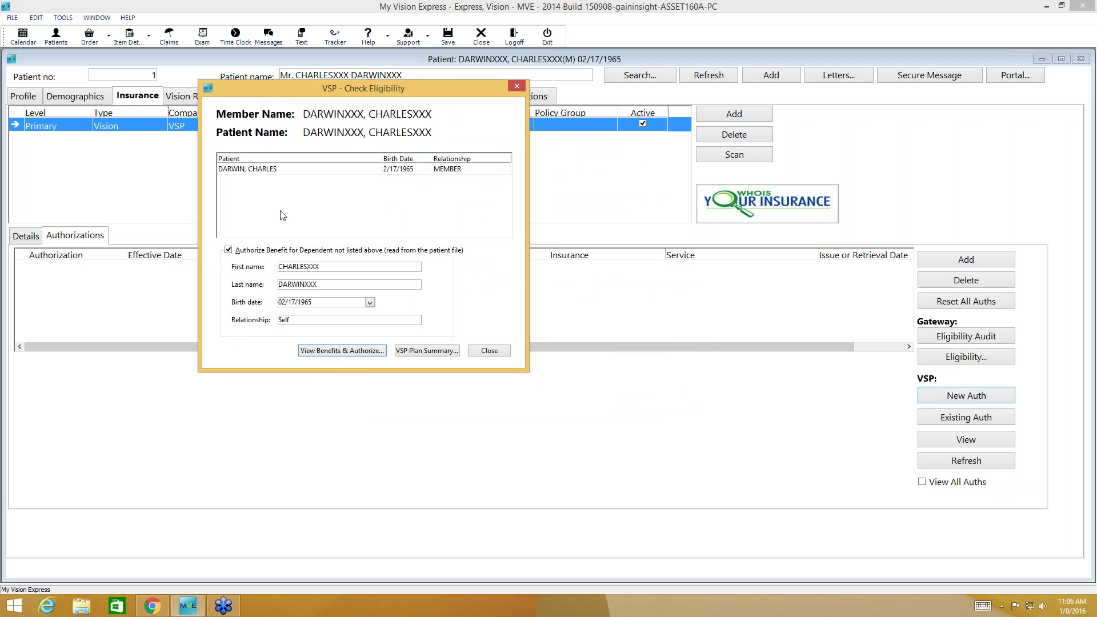
left_click(340, 352)
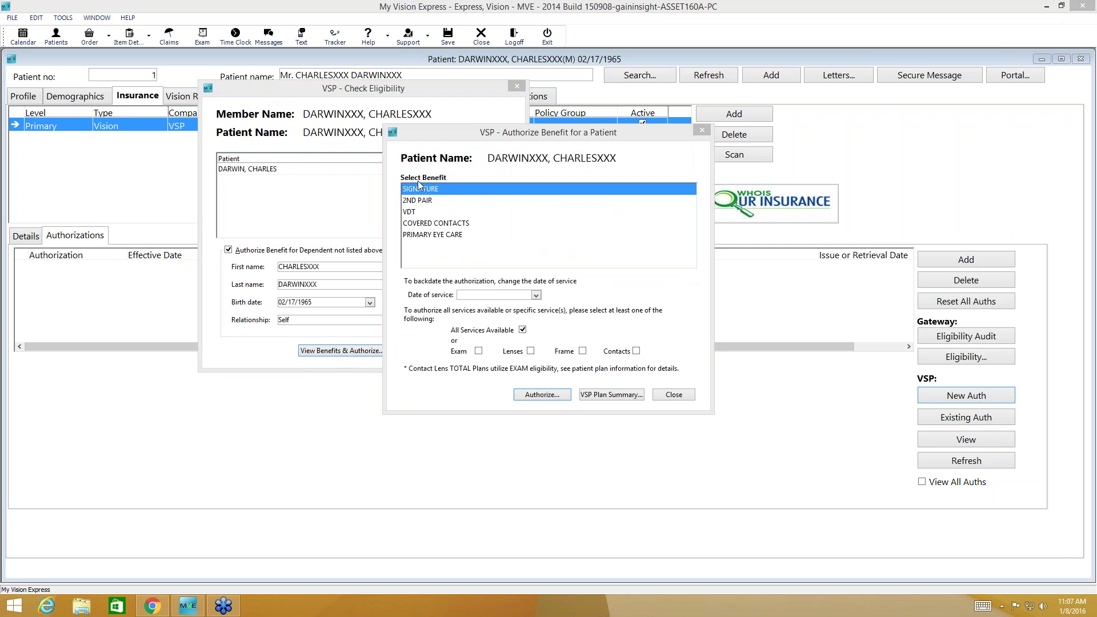
left_click_drag(442, 132, 342, 88)
left_click(354, 192)
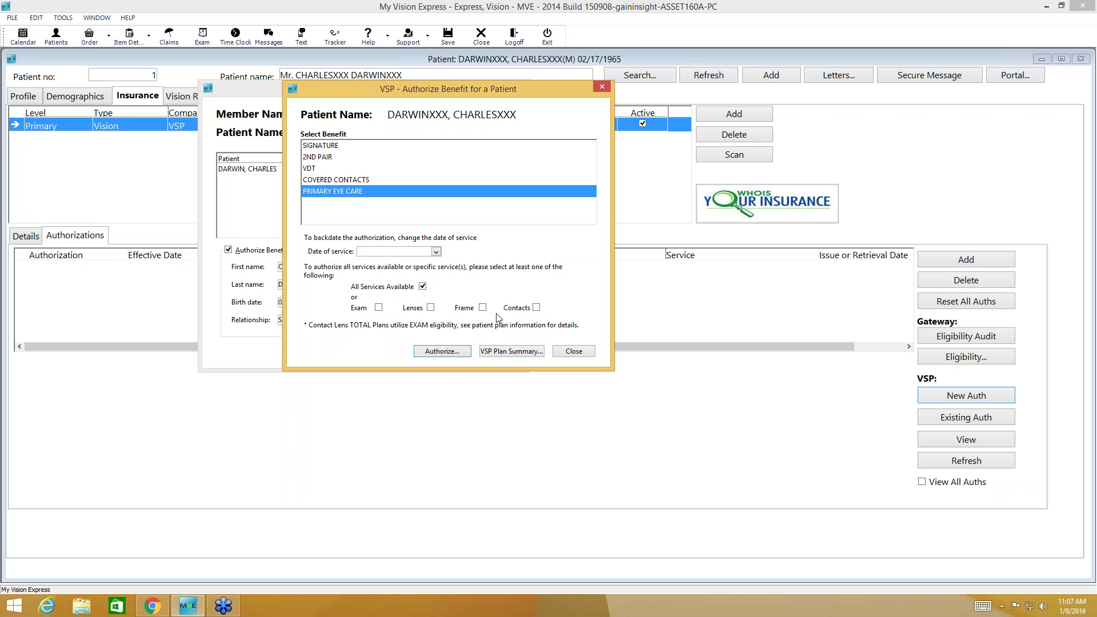
left_click(459, 353)
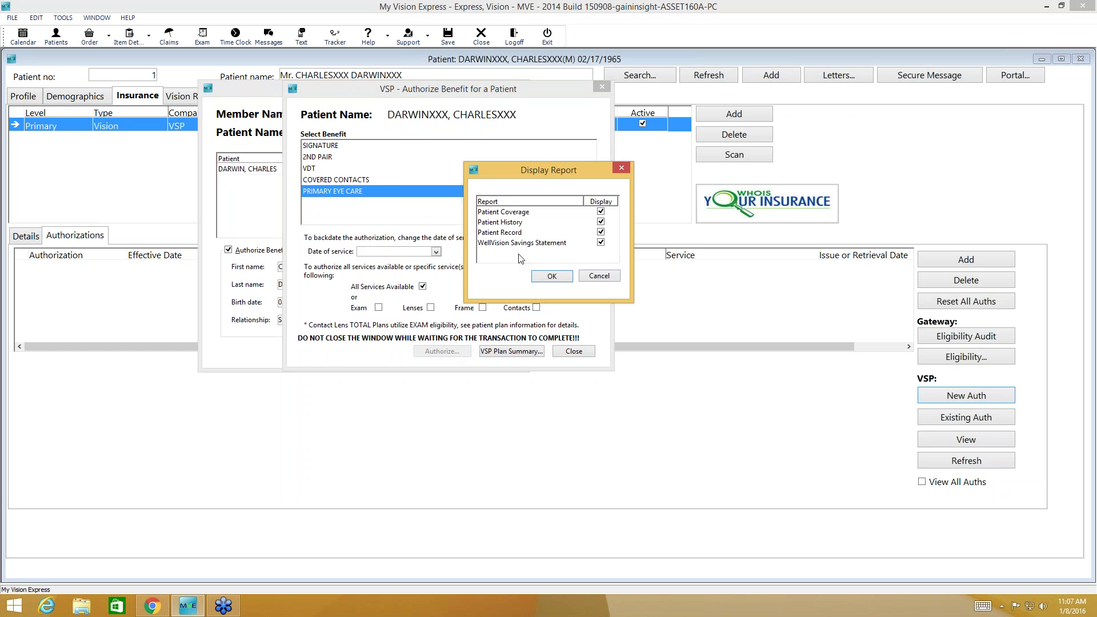
Step: Exclude the Patient Record and WellVision Savings Statement from the VSP reports to display
left_click(600, 241)
left_click(600, 242)
left_click(601, 242)
Step: Switch to Chrome, examine the VSP Patient Record and VSP Patient History reports, and return to My Vision Express
mouse_move(165, 609)
left_click(153, 543)
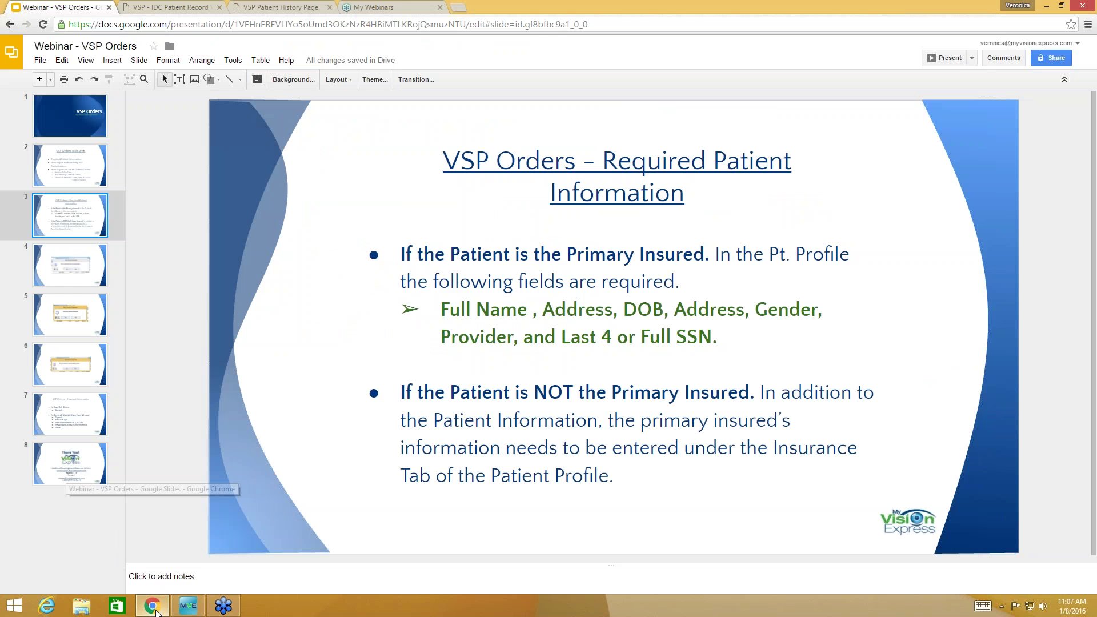
left_click(199, 6)
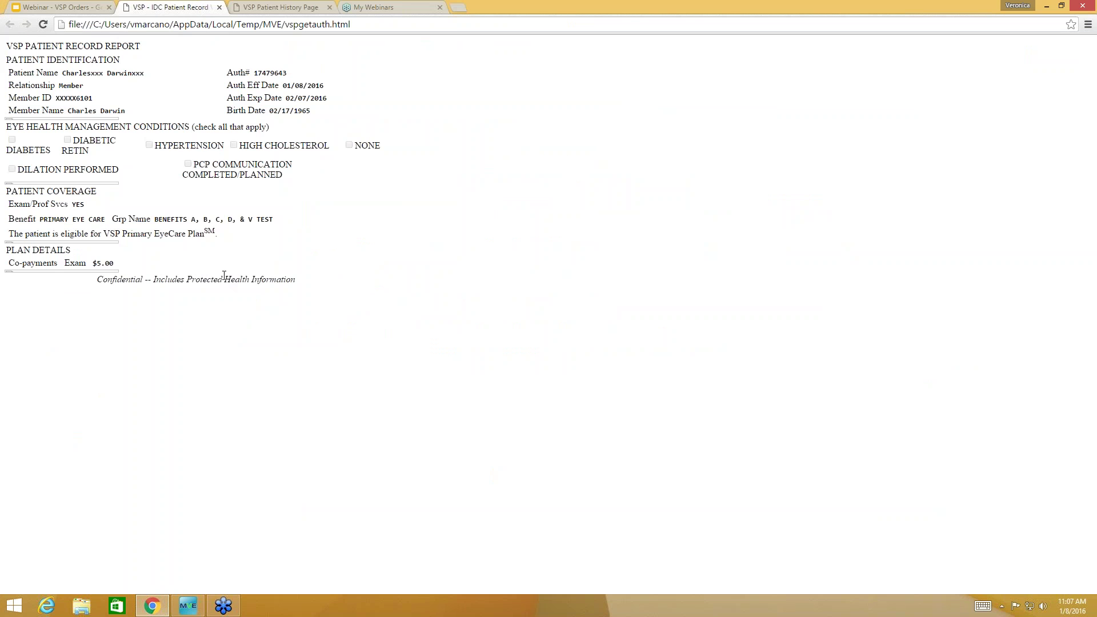
left_click(284, 8)
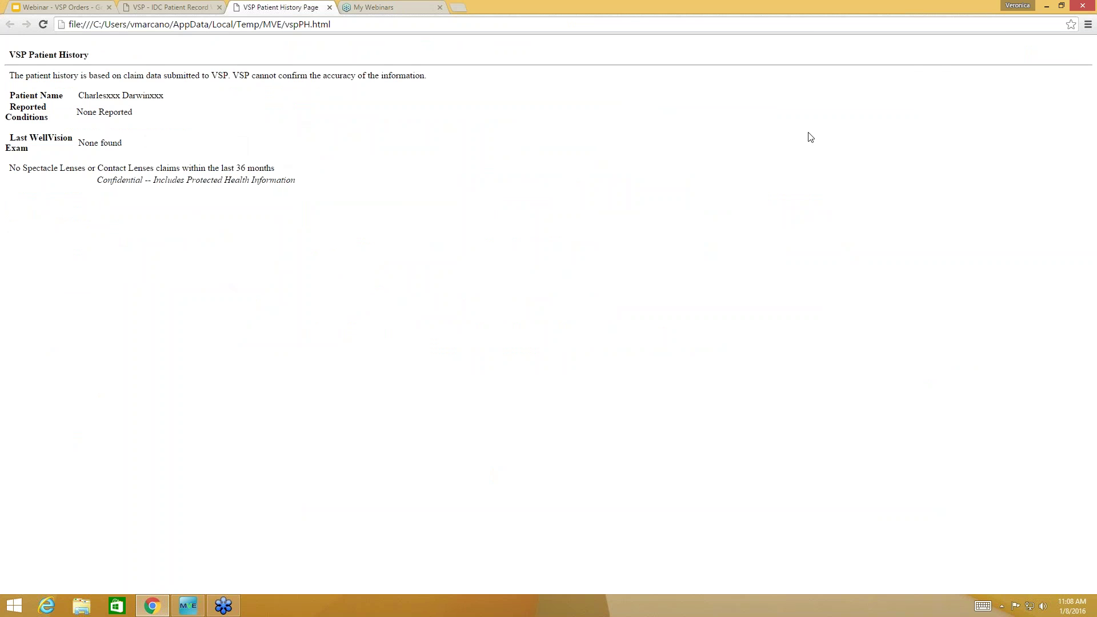
left_click(915, 61)
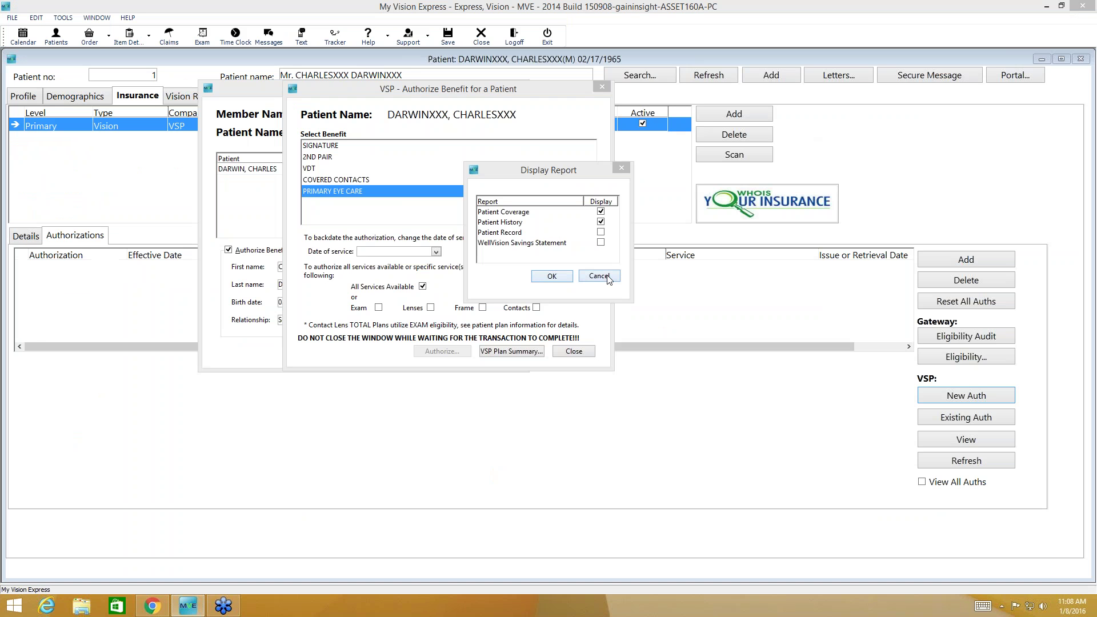
Step: Cancel the report display, then close the VSP authorization windows and the patient's record
left_click(605, 276)
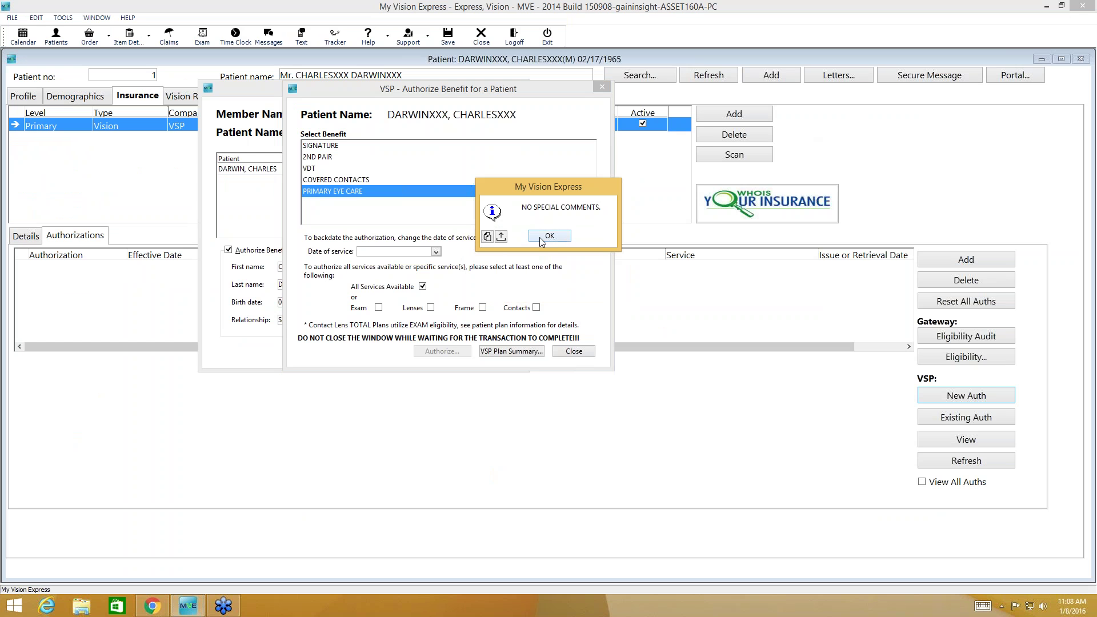
left_click(541, 237)
left_click(568, 349)
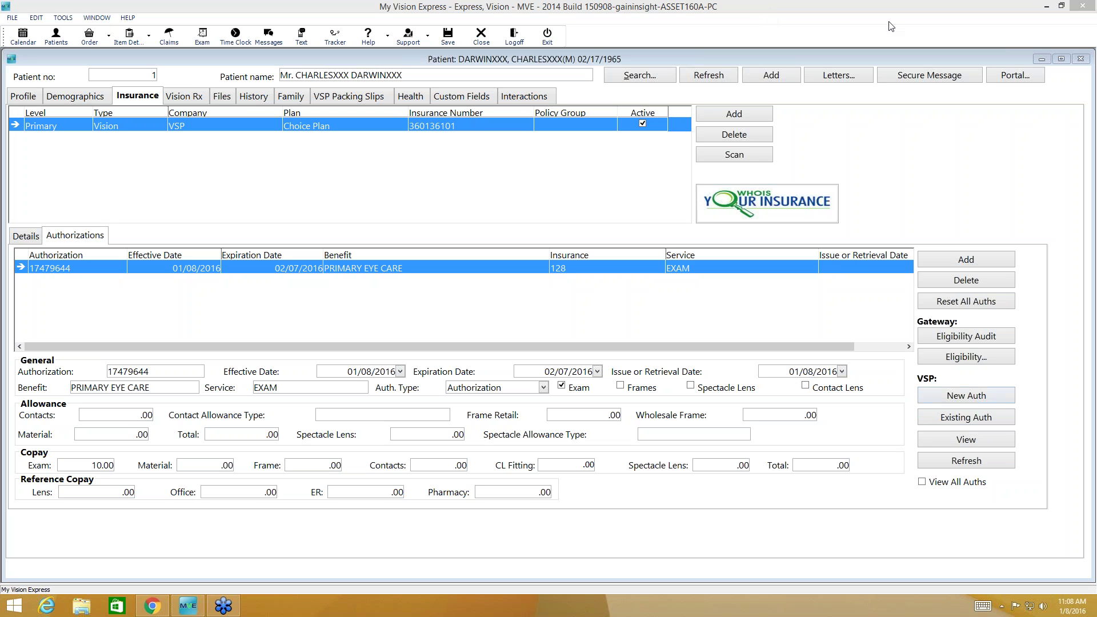
left_click(36, 94)
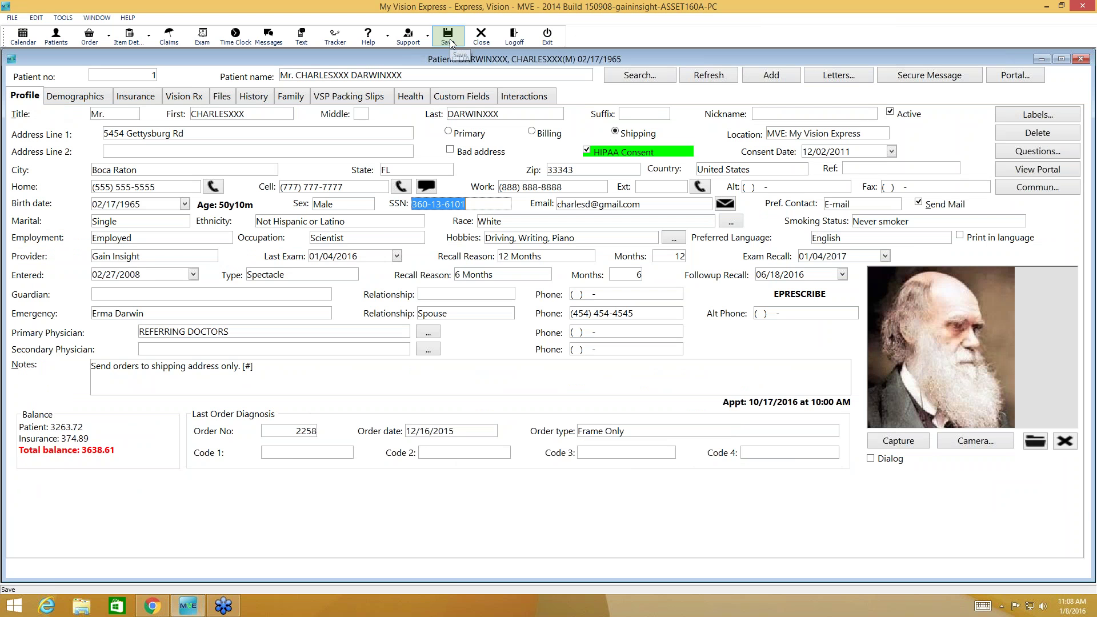
left_click(481, 36)
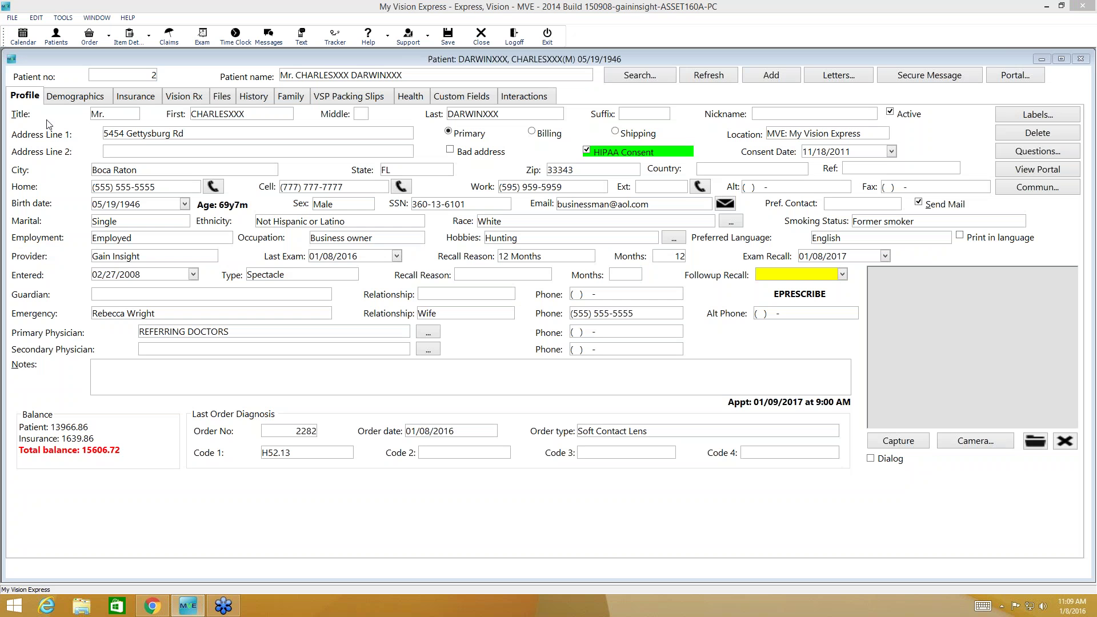
Step: Open the 01/07/2016 VSP order of type Other from the second patient's order history
left_click(260, 97)
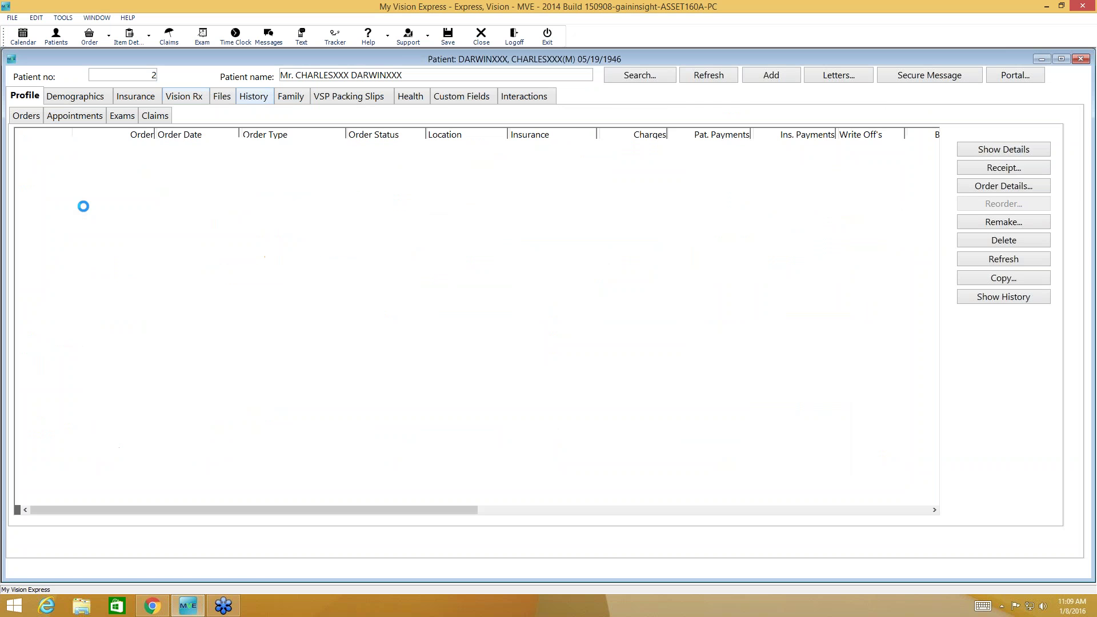
left_click(220, 189)
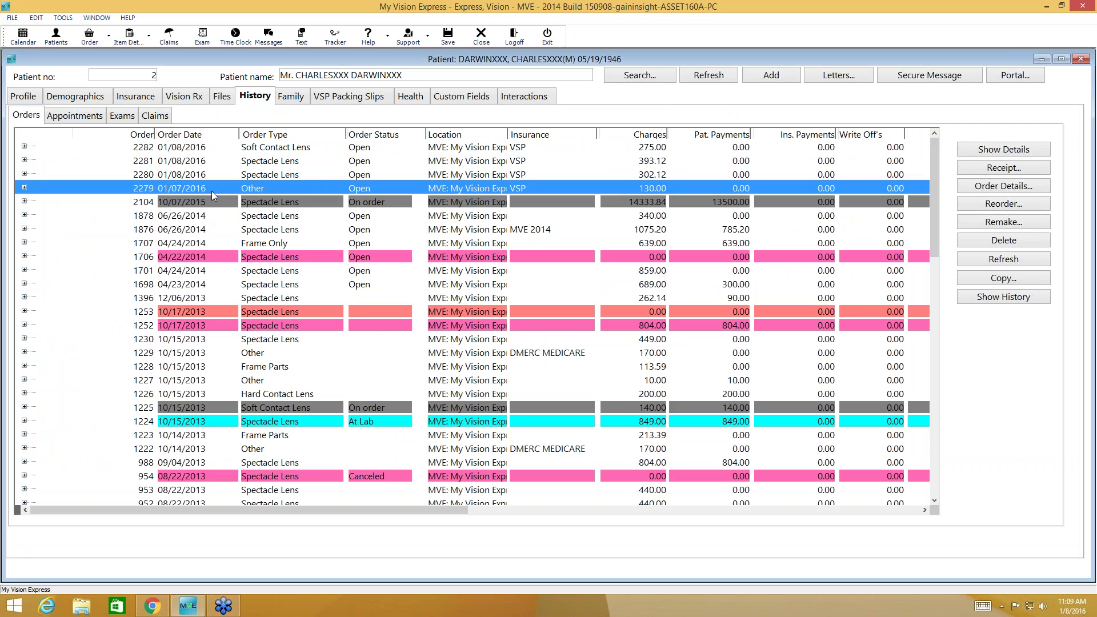
double_click(266, 189)
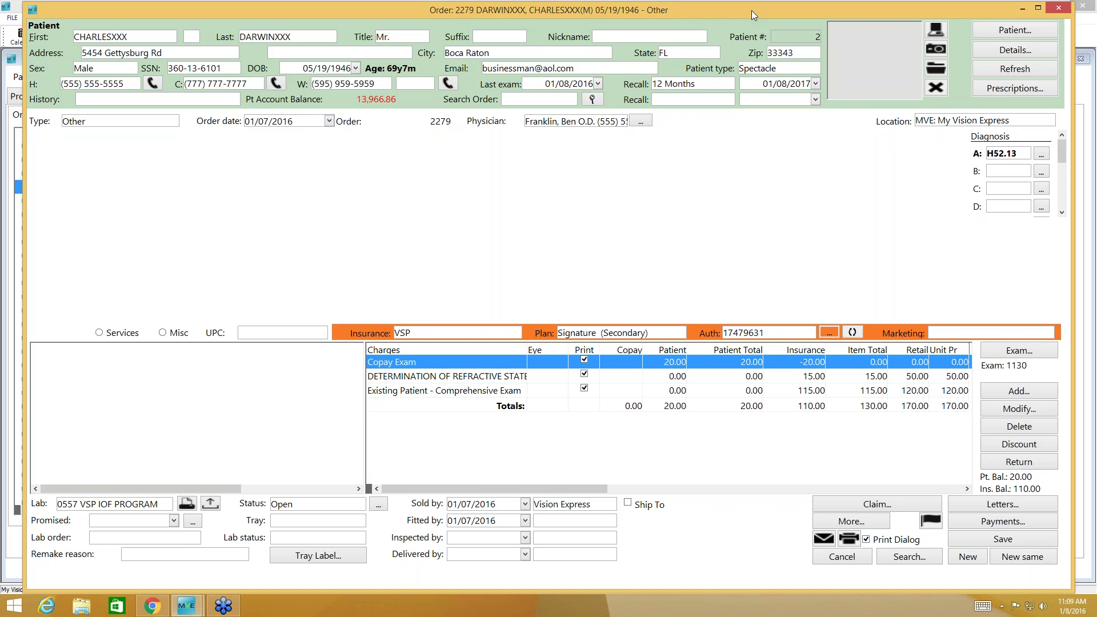
Step: Switch to Chrome, review the presentation slide about whether a refraction service was performed, and return to My Vision Express
left_click_drag(752, 11, 734, 9)
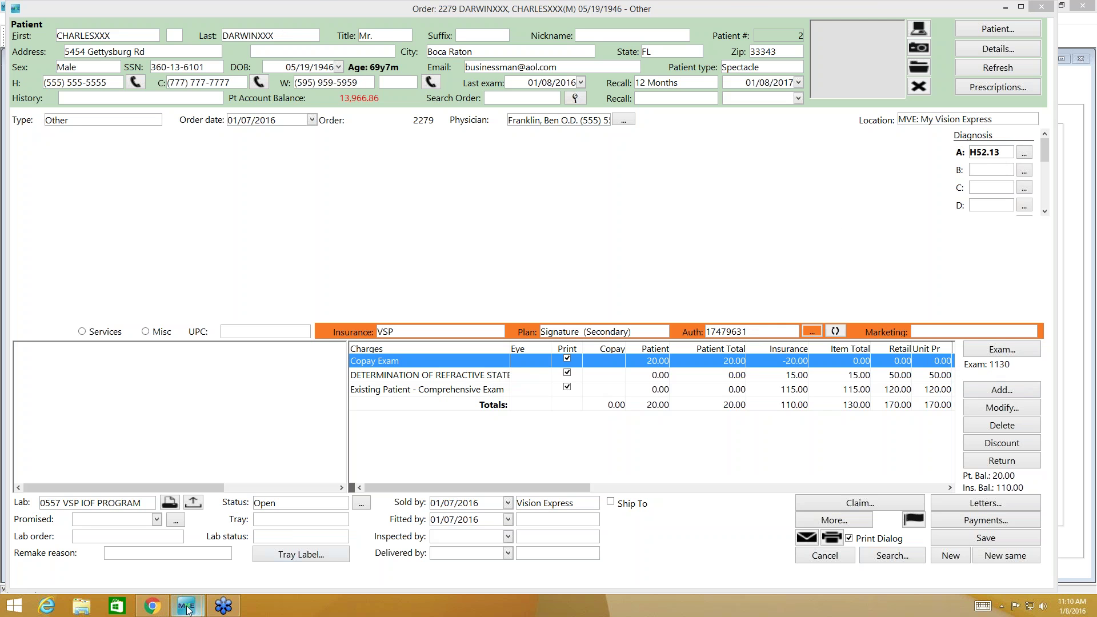
left_click(151, 610)
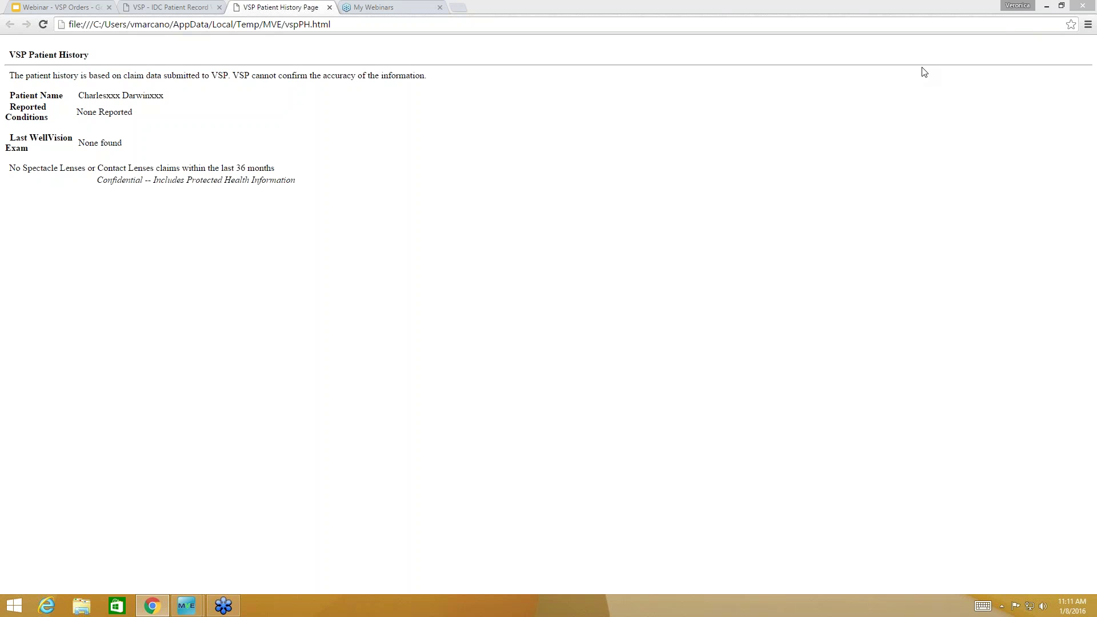
left_click(921, 68)
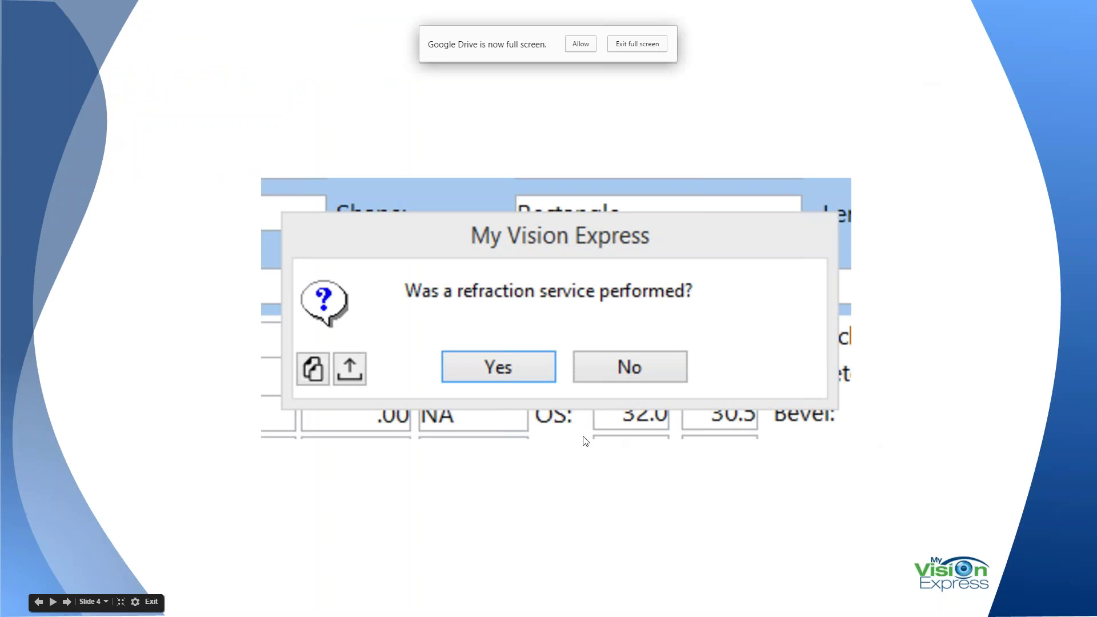
left_click(685, 514)
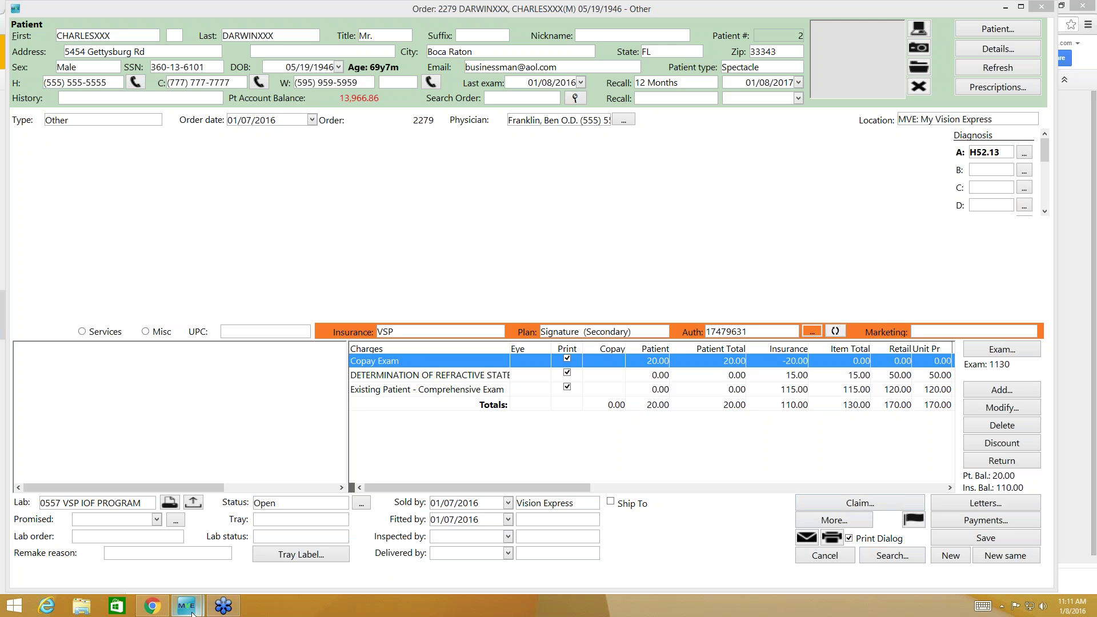
mouse_move(191, 613)
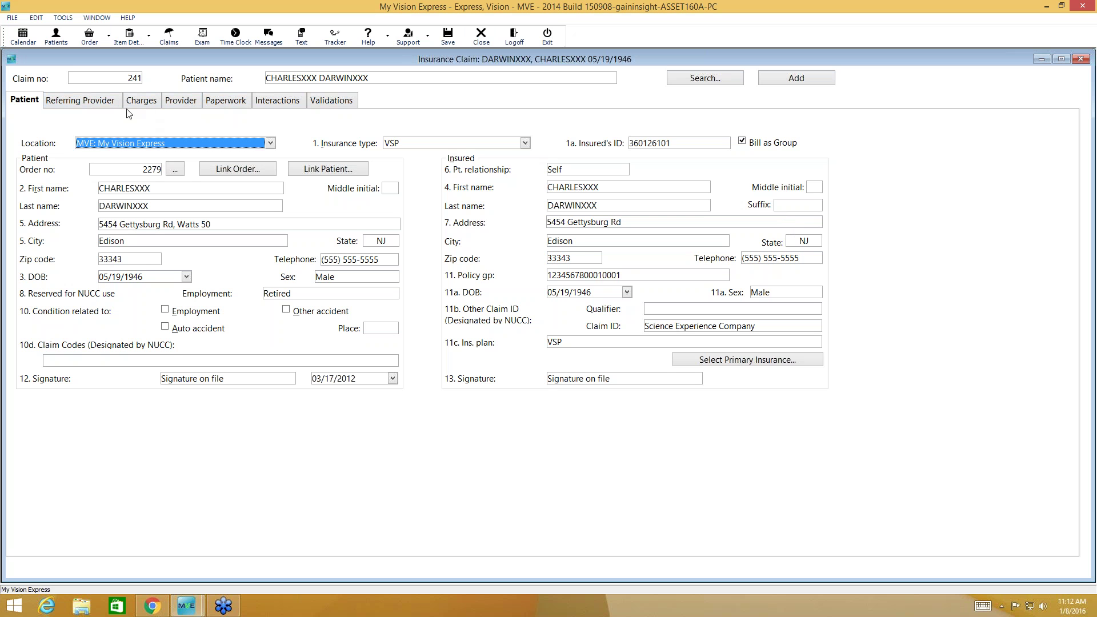
Step: Examine the referring provider, charges and provider details of the 01/07/2016 exam order's VSP claim, and close the claim
left_click(82, 100)
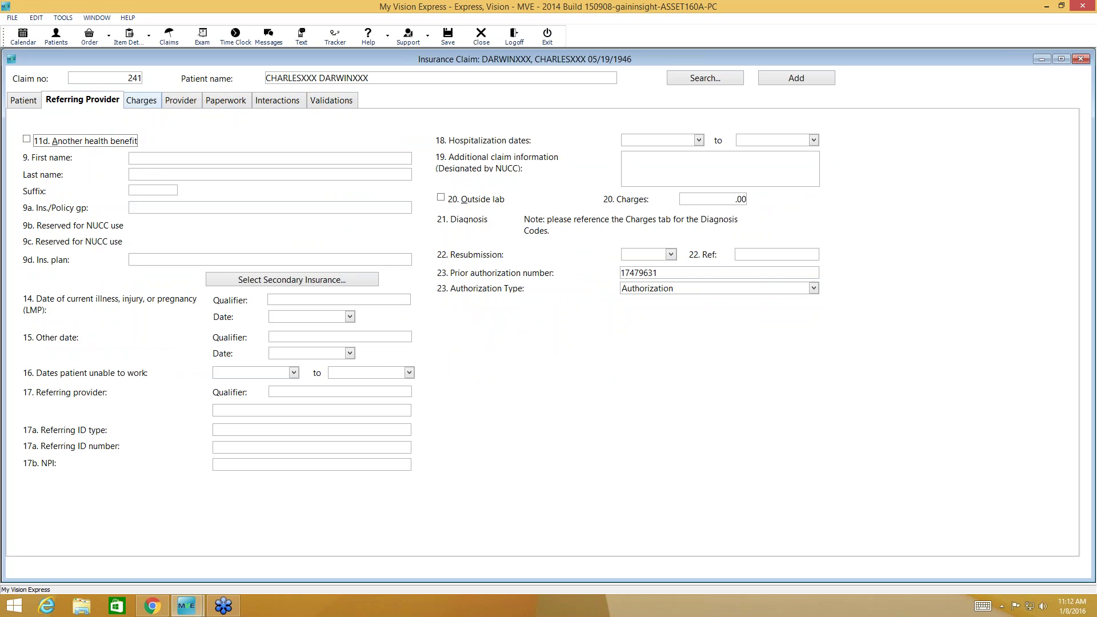
left_click(138, 100)
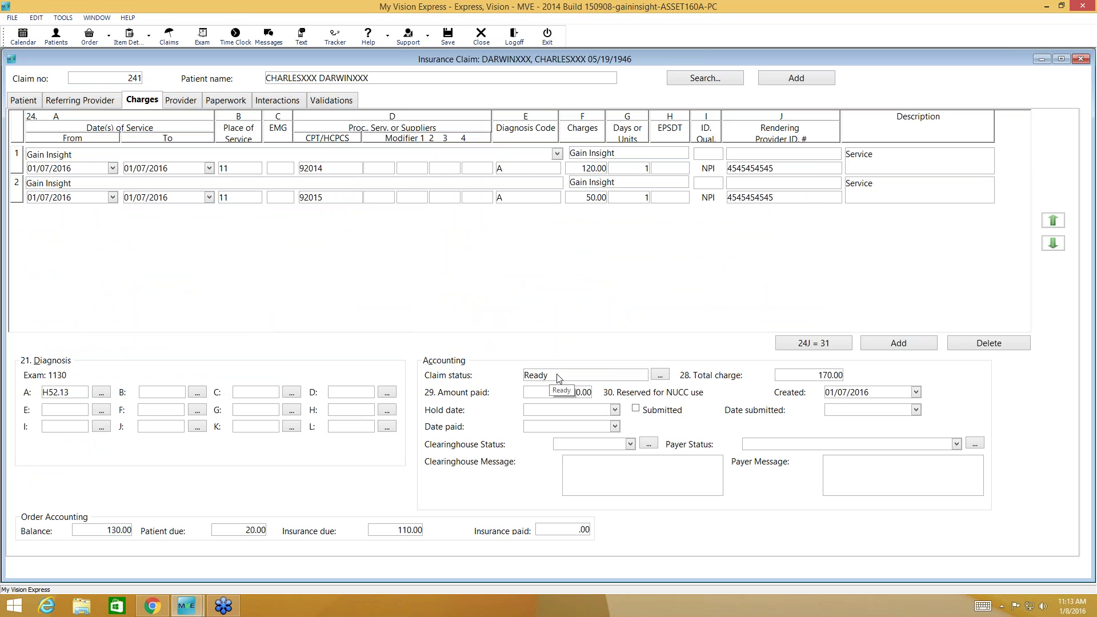
left_click(176, 103)
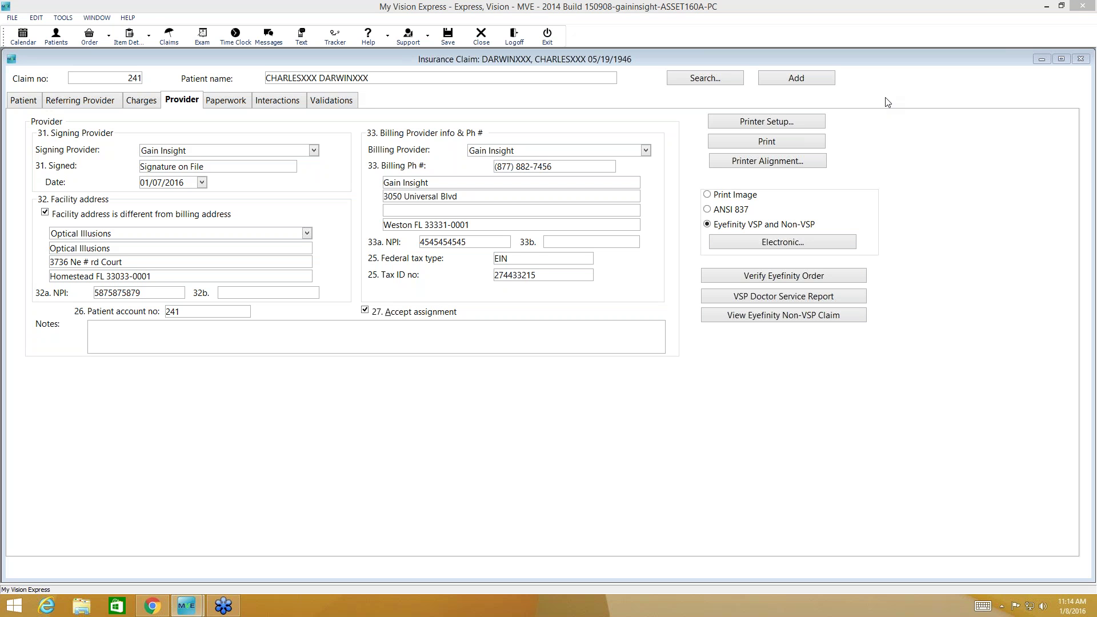
left_click(1081, 59)
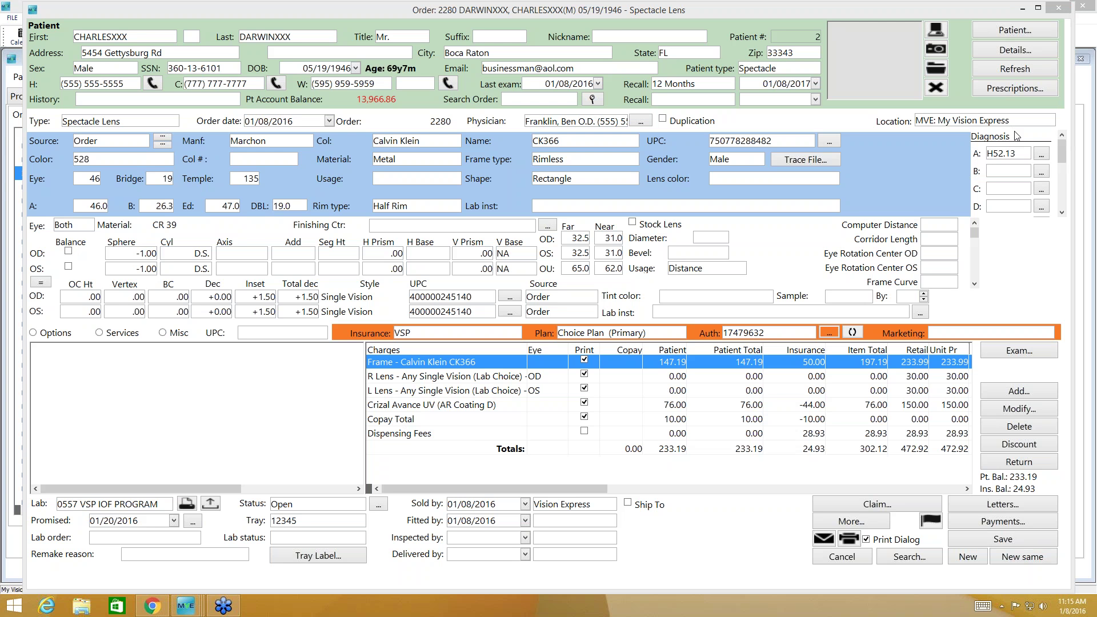
Step: Re-enter the frame's A measurement as 46 in the 01/08/2016 Spectacle Lens order
left_click(1031, 240)
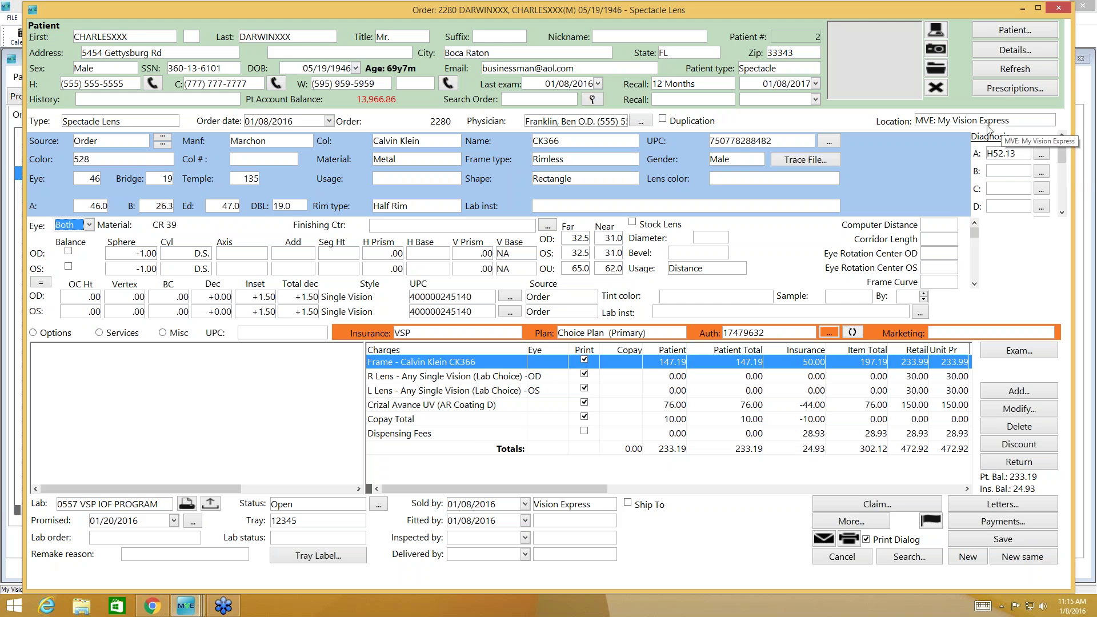
left_click(827, 10)
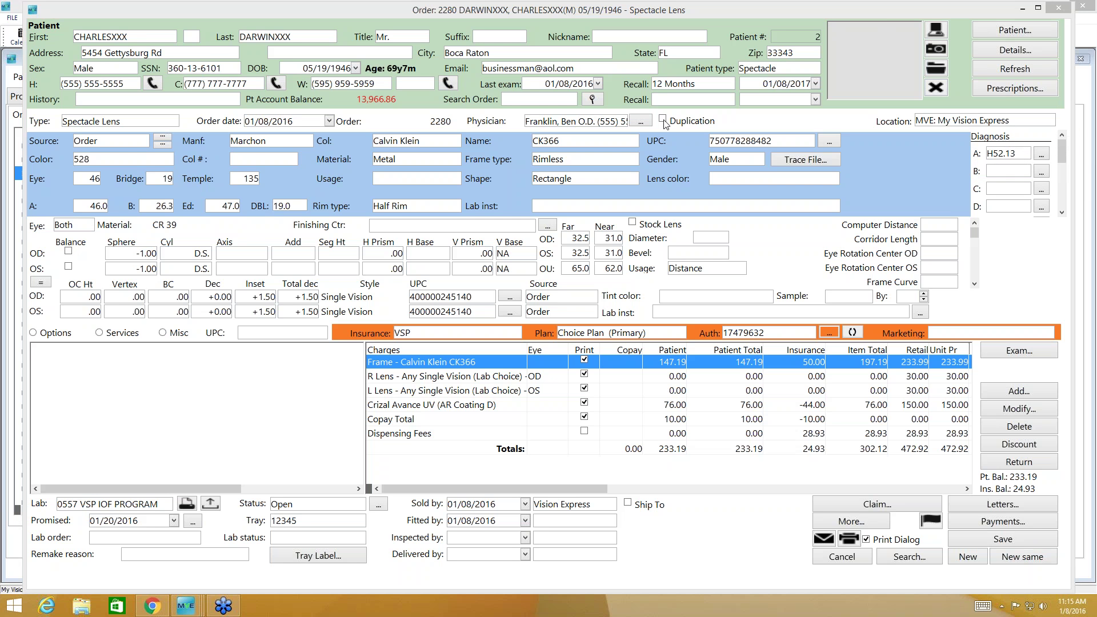
left_click(66, 149)
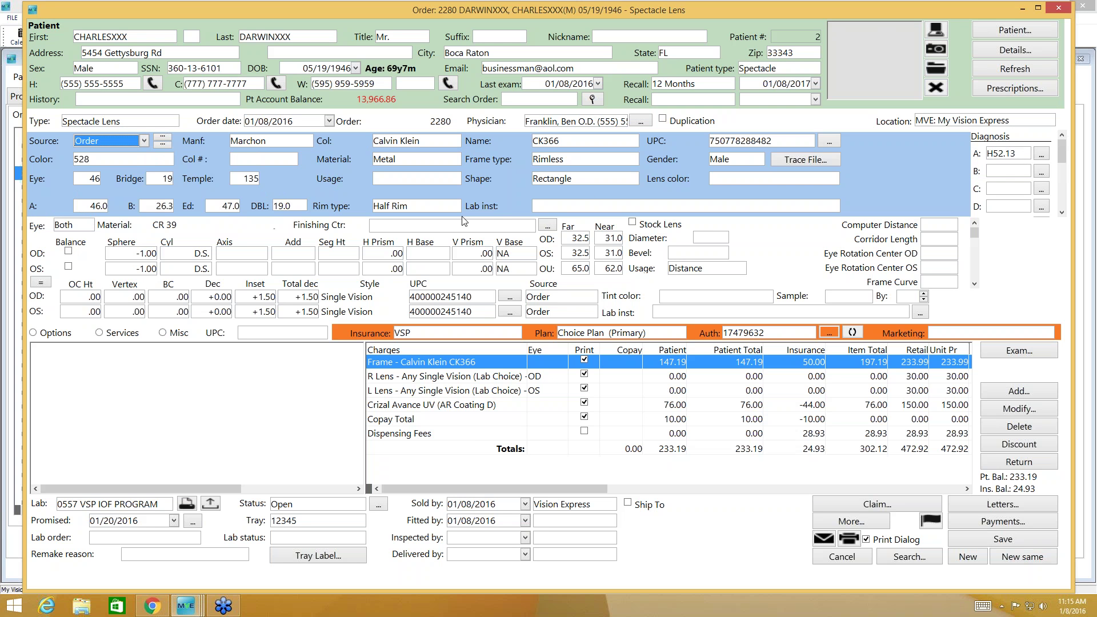
left_click(101, 207)
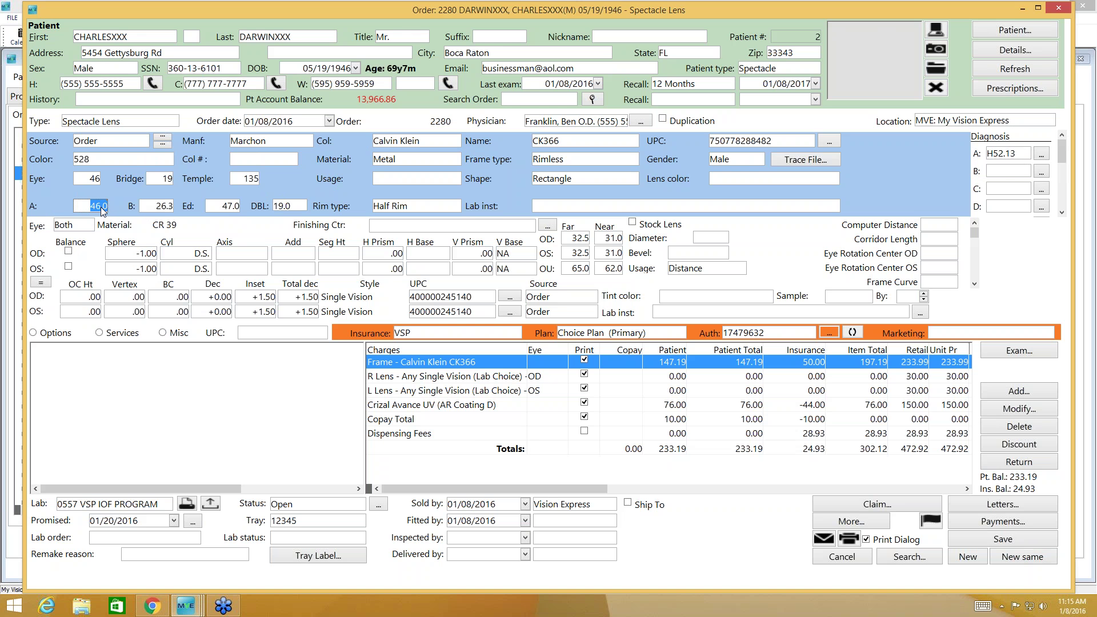
key("BackSpace")
type("46")
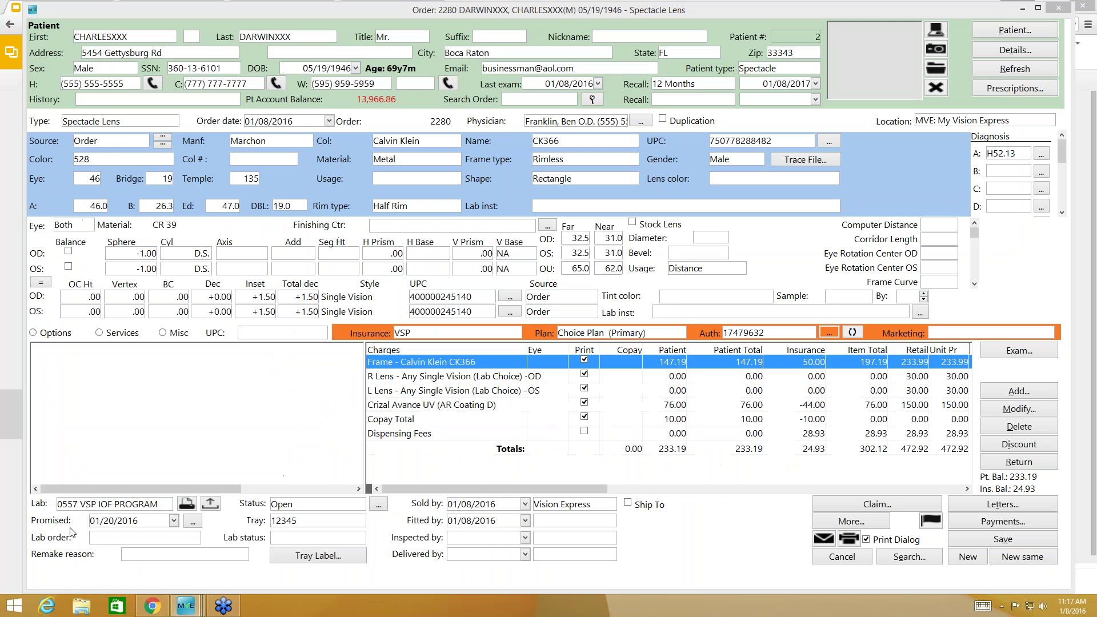
Step: Open the insurance claim for the Spectacle Lens order and examine its referring provider, charges and provider details
left_click(39, 517)
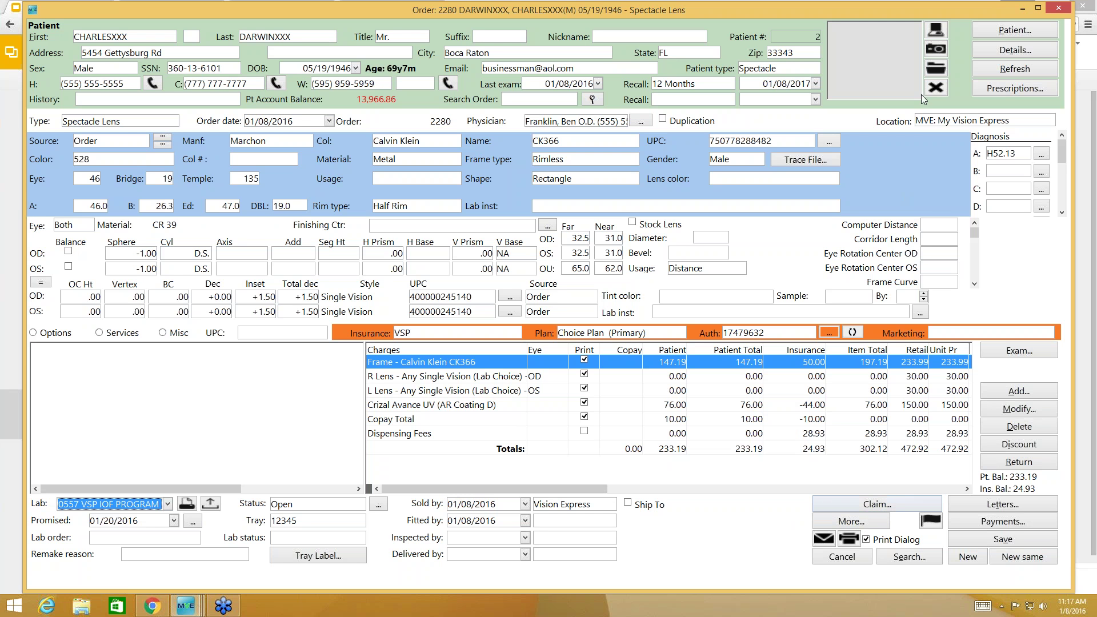
left_click(877, 504)
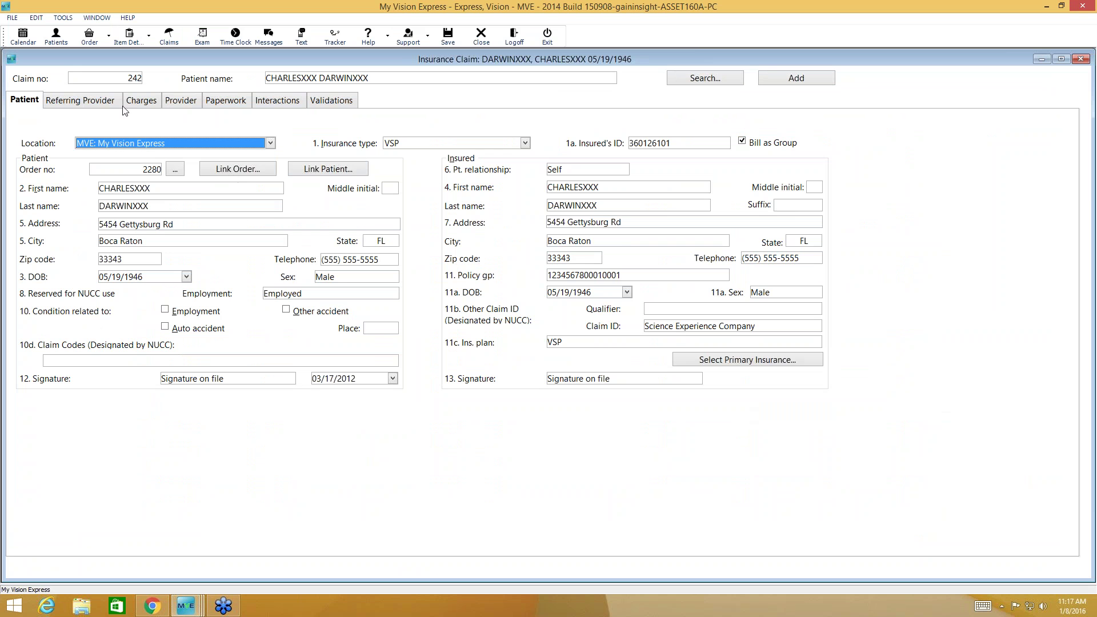
left_click(106, 101)
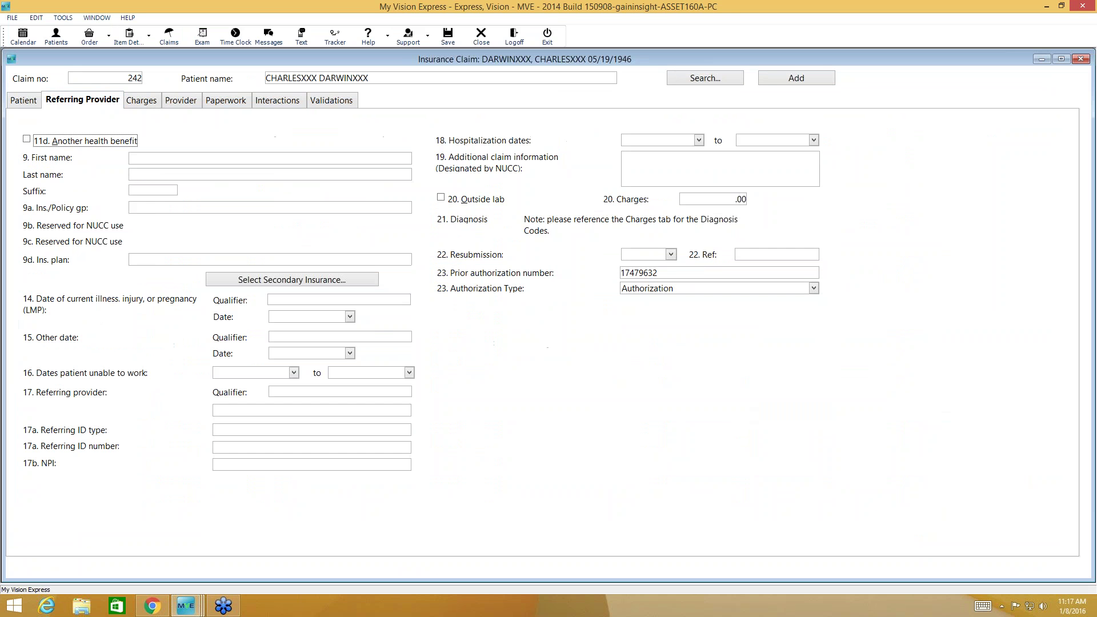
left_click(138, 101)
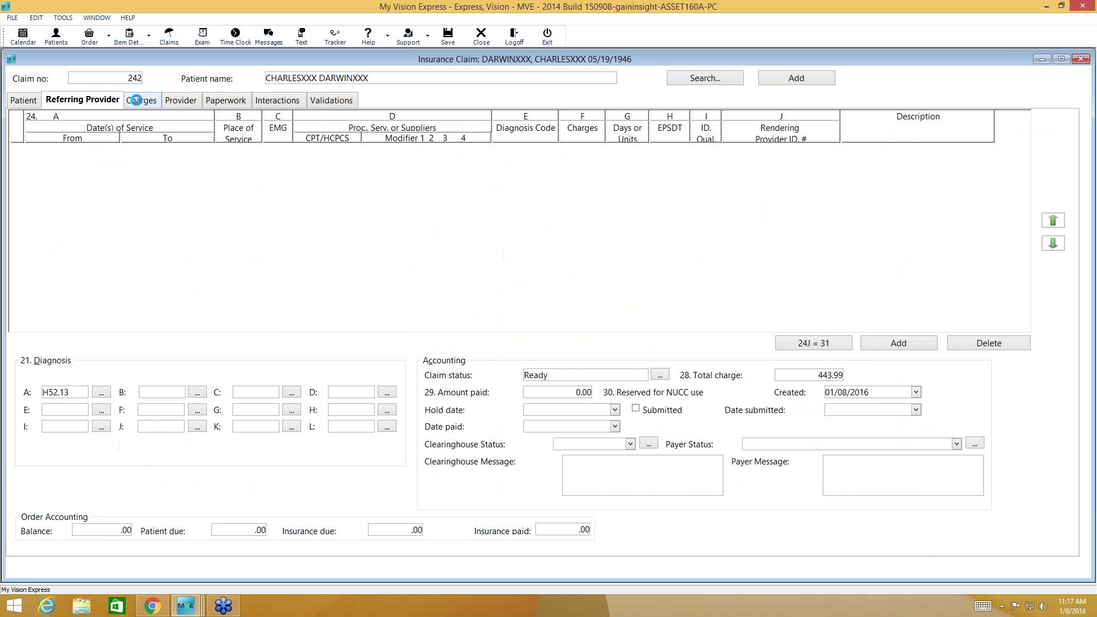
left_click(172, 101)
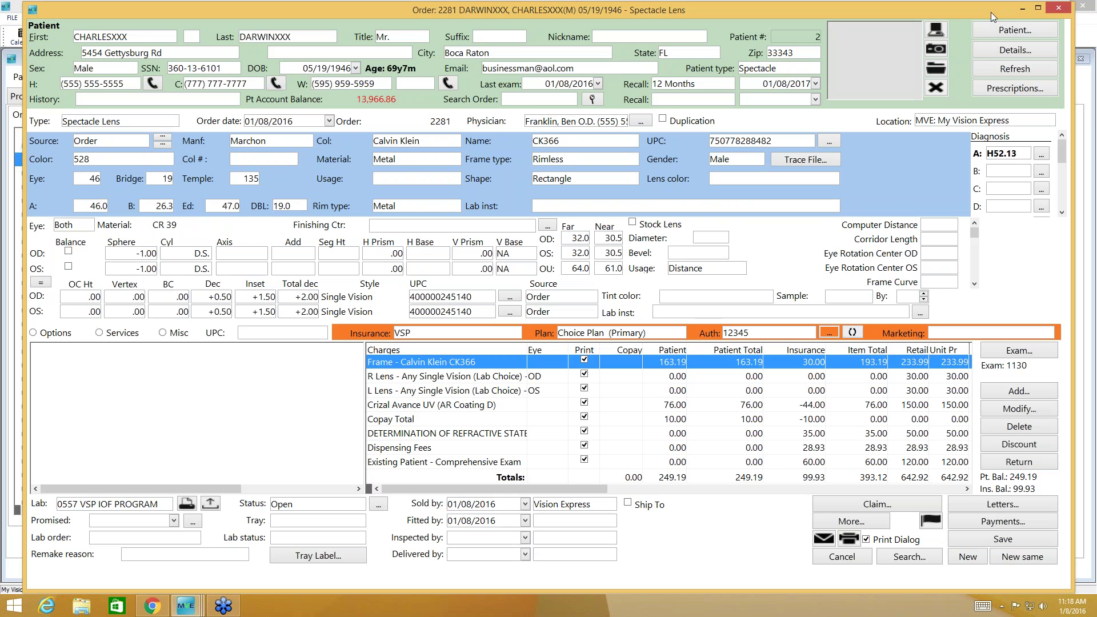
Step: Review the presentation slides about the refraction service and patient dilation questions
left_click(1038, 8)
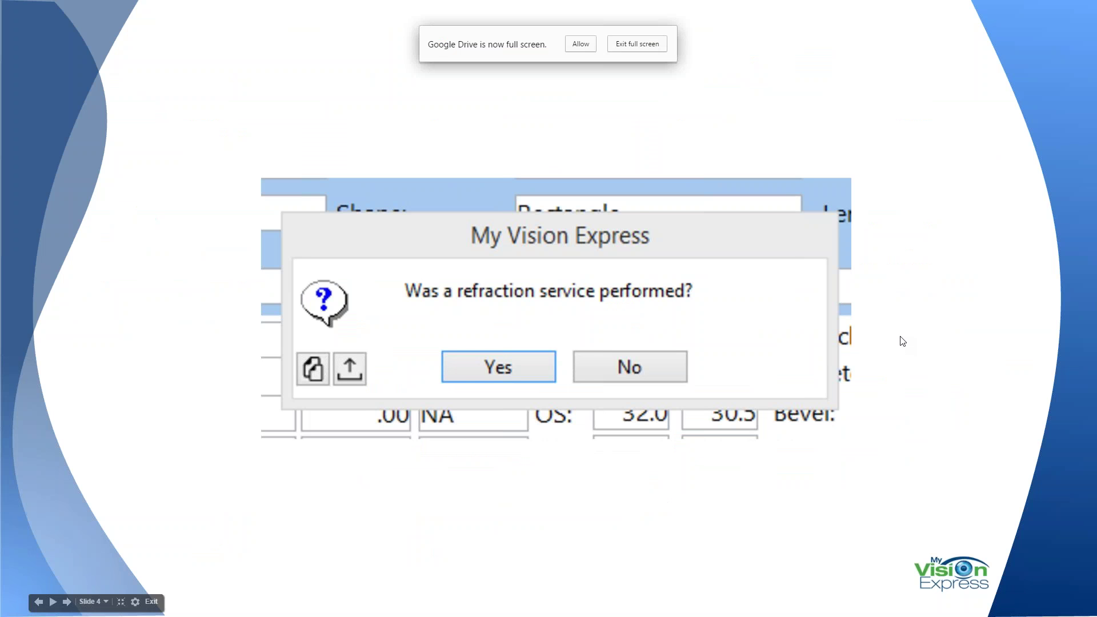
left_click(905, 341)
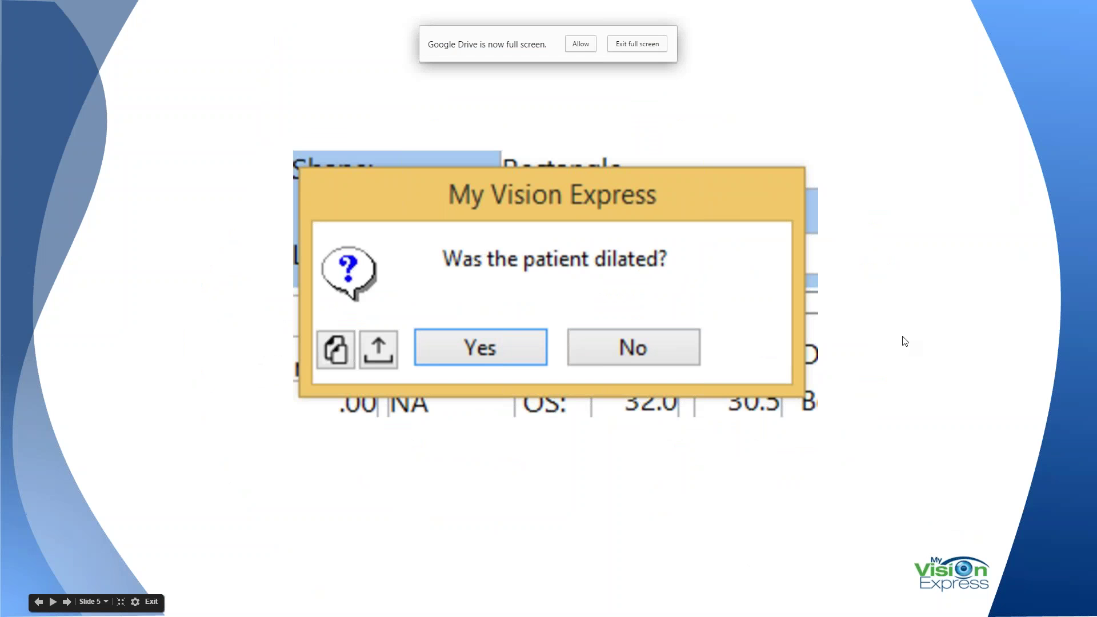
left_click(903, 340)
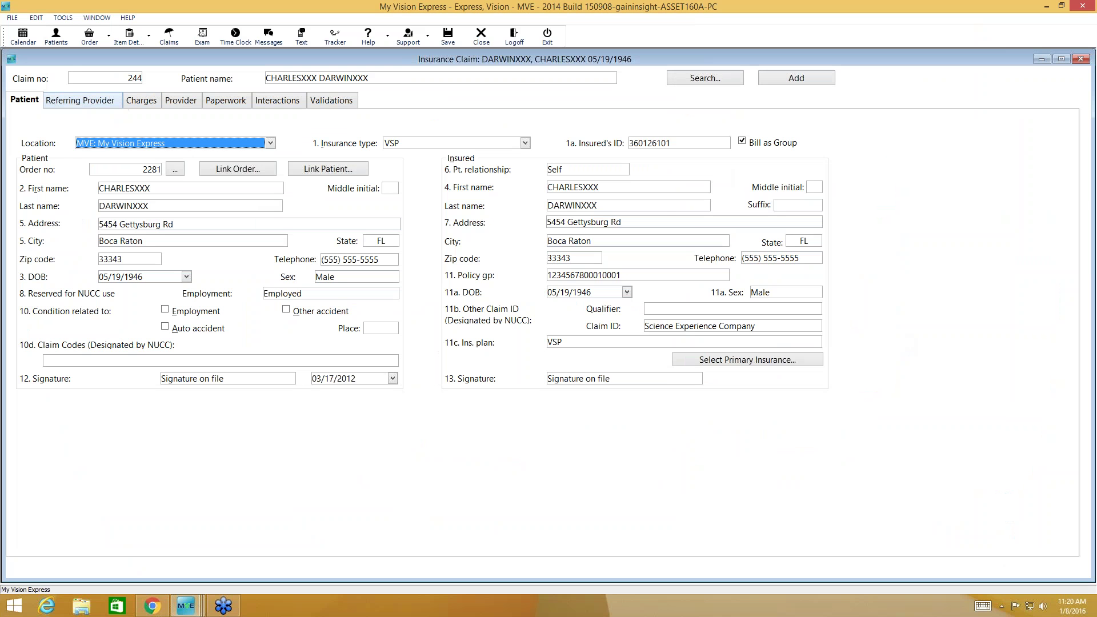
Step: Examine the referring provider, charges and provider details of the combined exam and spectacle order's claim, and close the claim
left_click(114, 102)
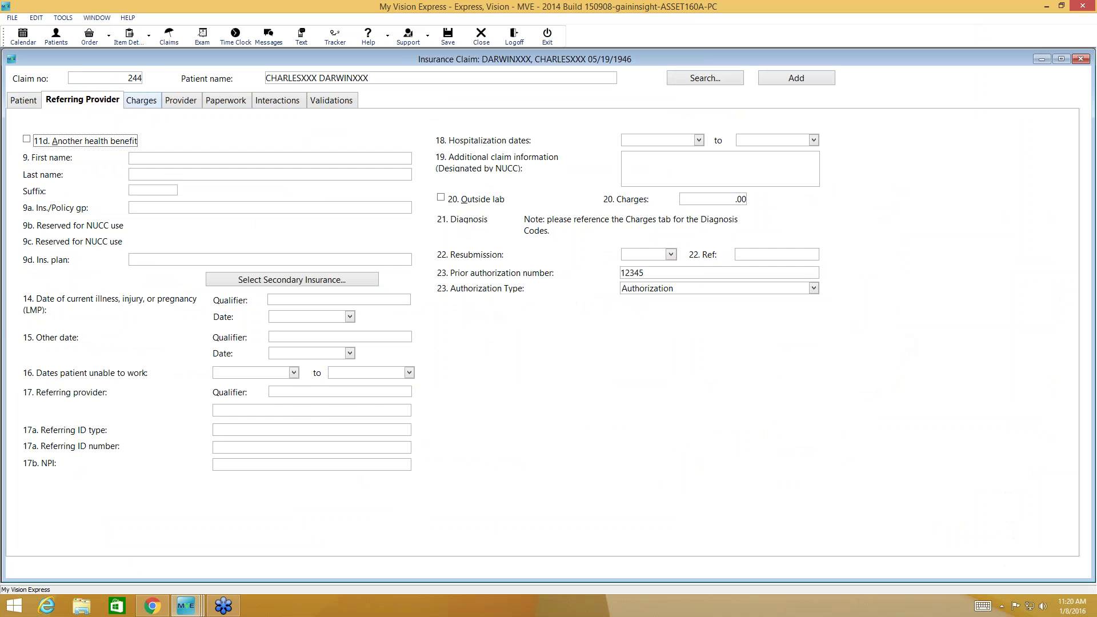
left_click(142, 100)
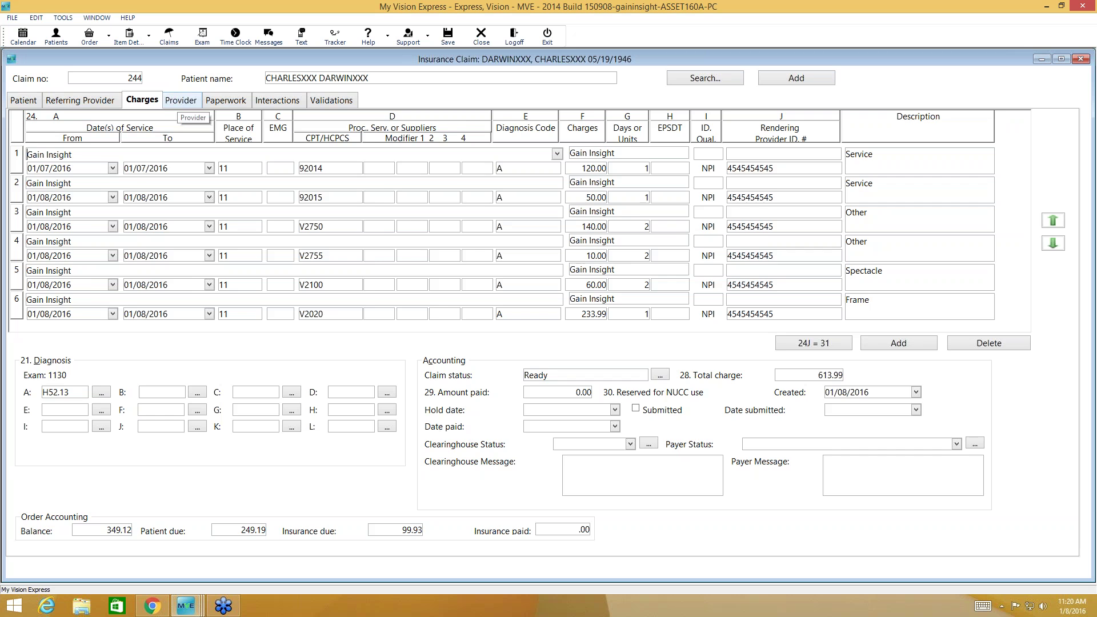
left_click(181, 101)
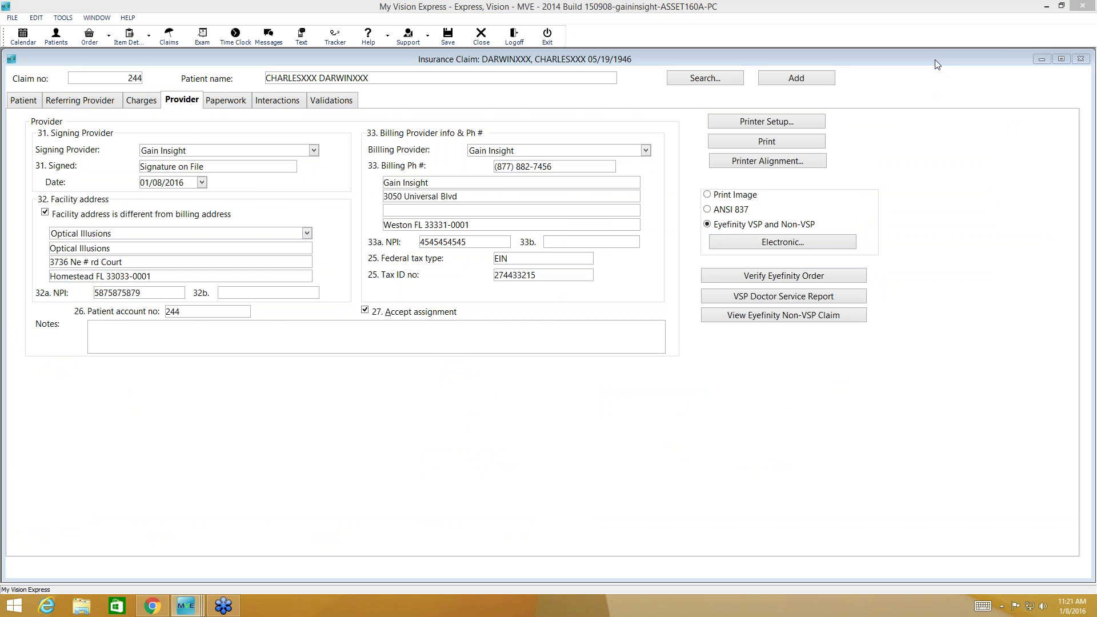
left_click(1080, 59)
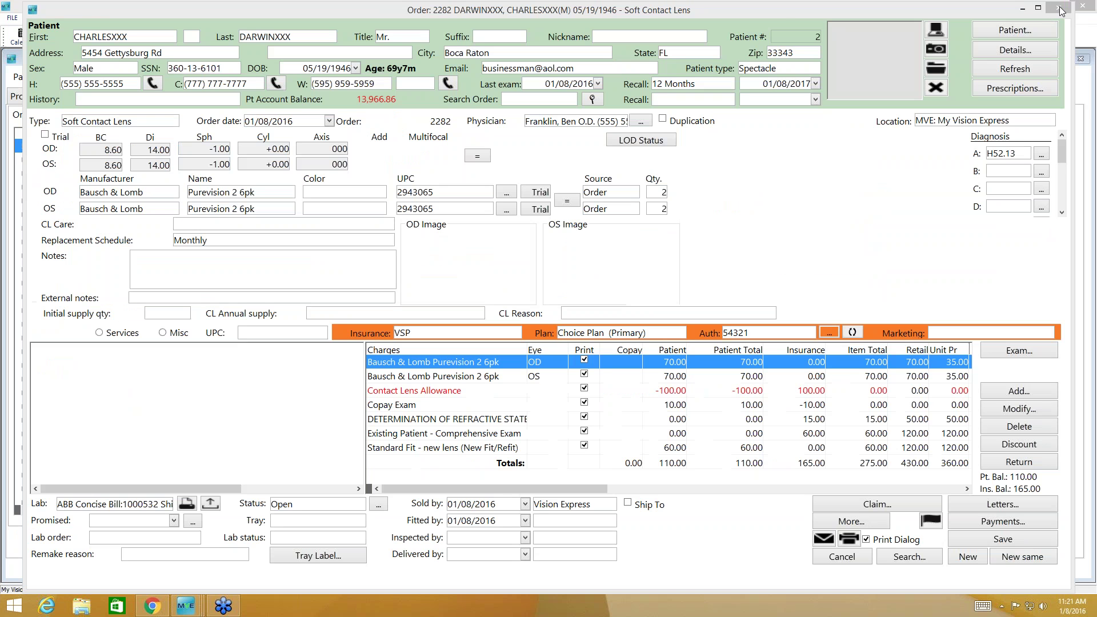
Step: Review the Soft Contact Lens order and the referring provider, charges and provider details of its VSP claim
left_click_drag(797, 12, 773, 10)
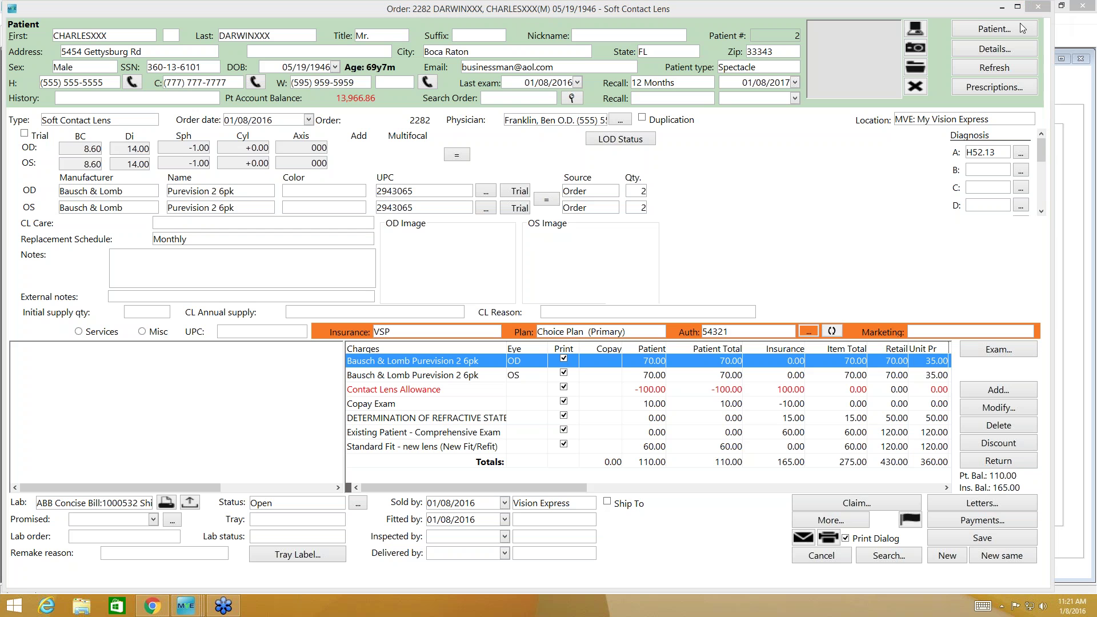
mouse_move(963, 153)
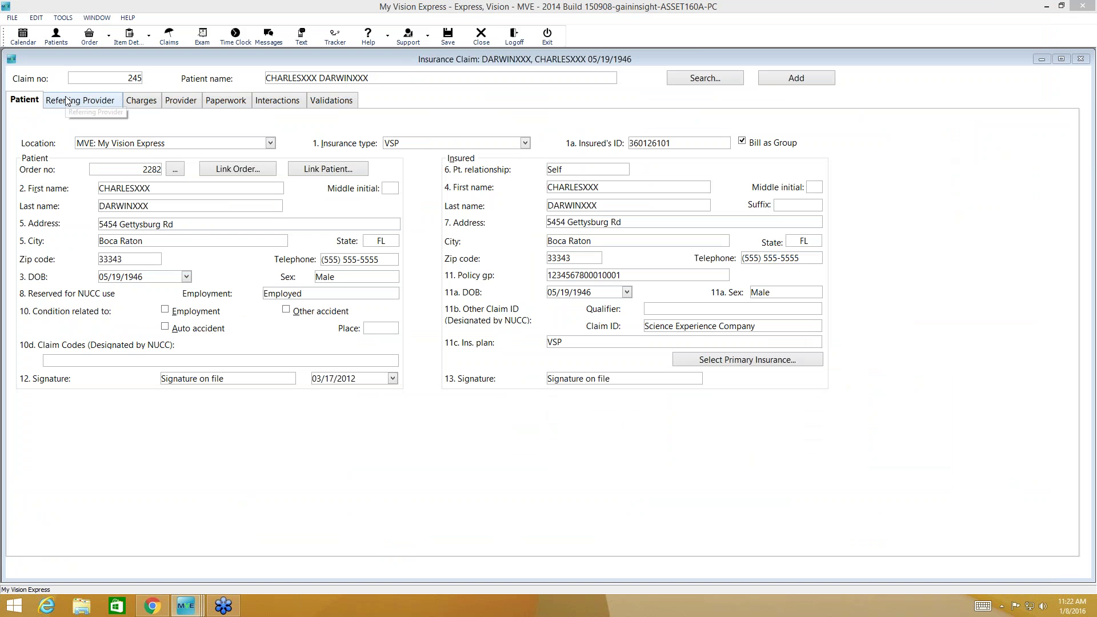
left_click(66, 101)
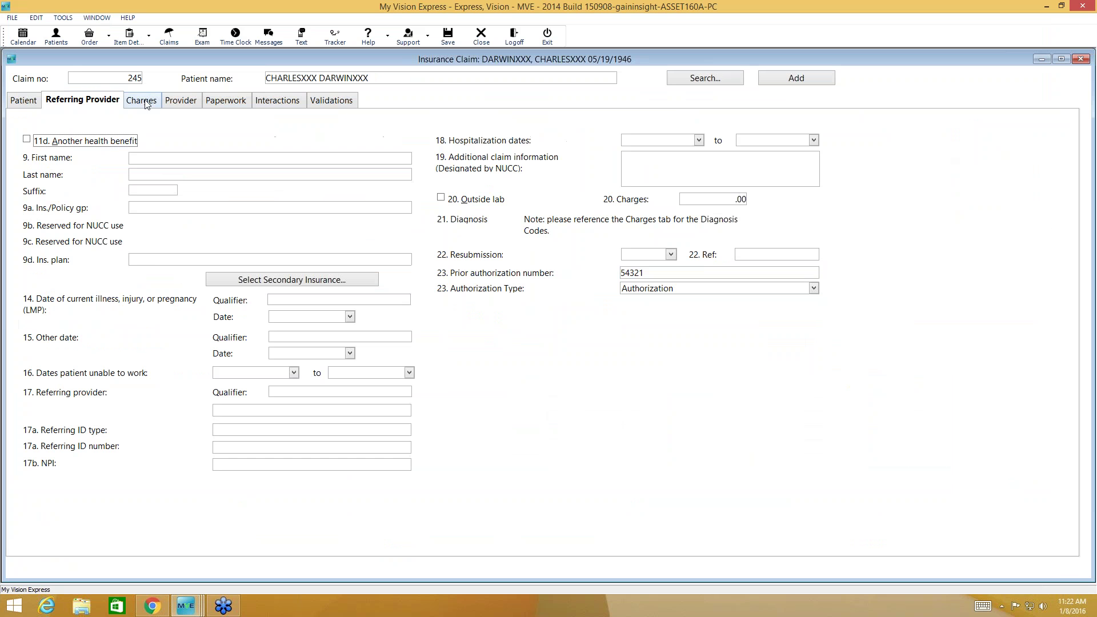
left_click(146, 100)
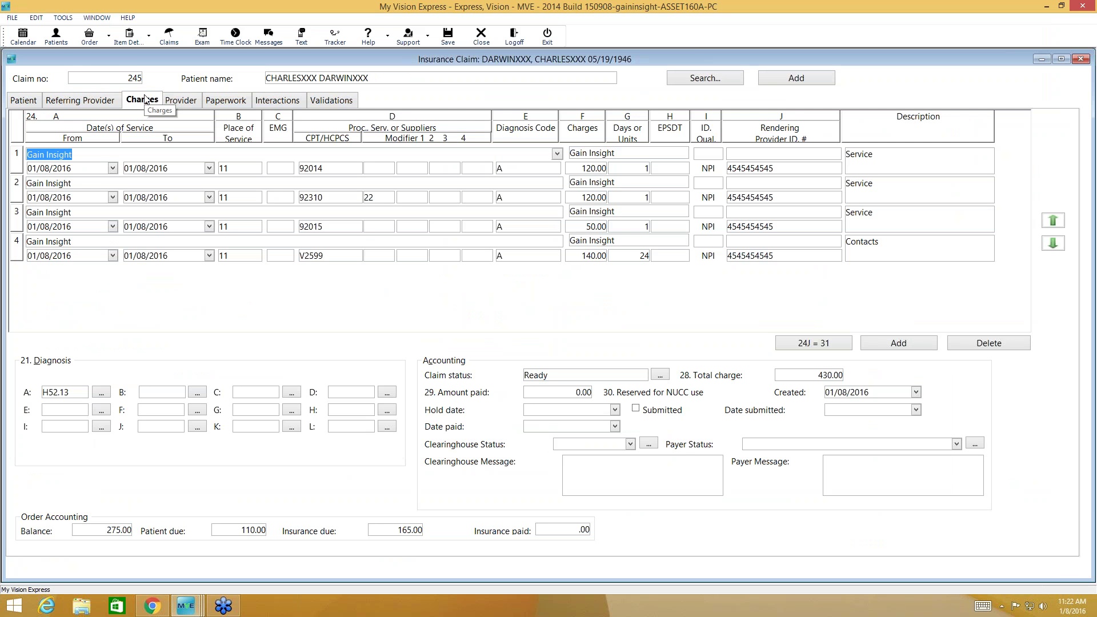
left_click(183, 102)
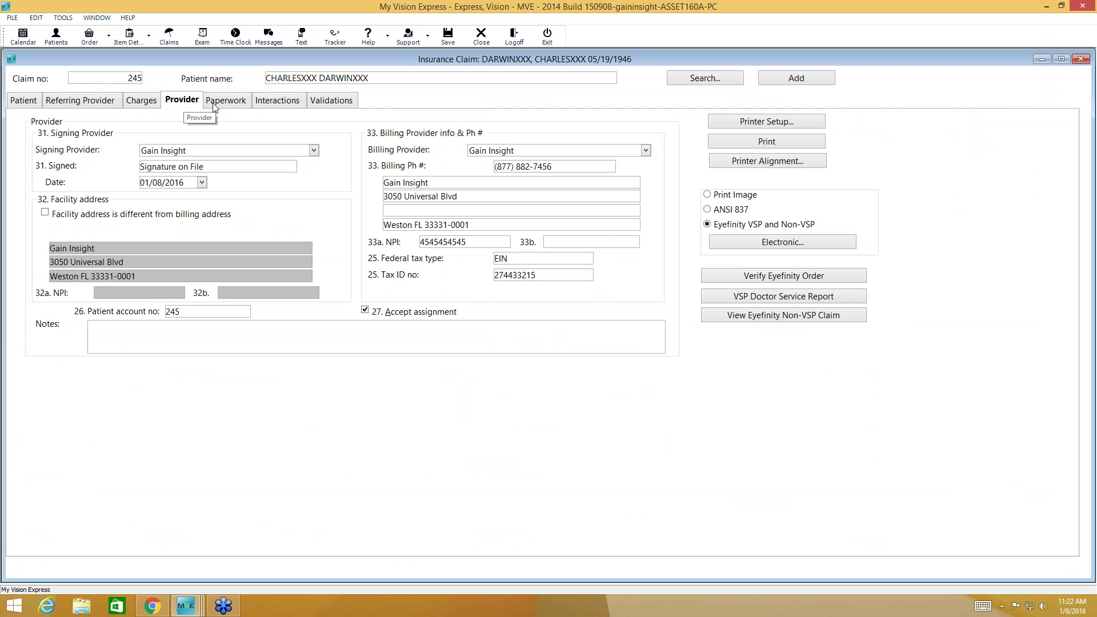